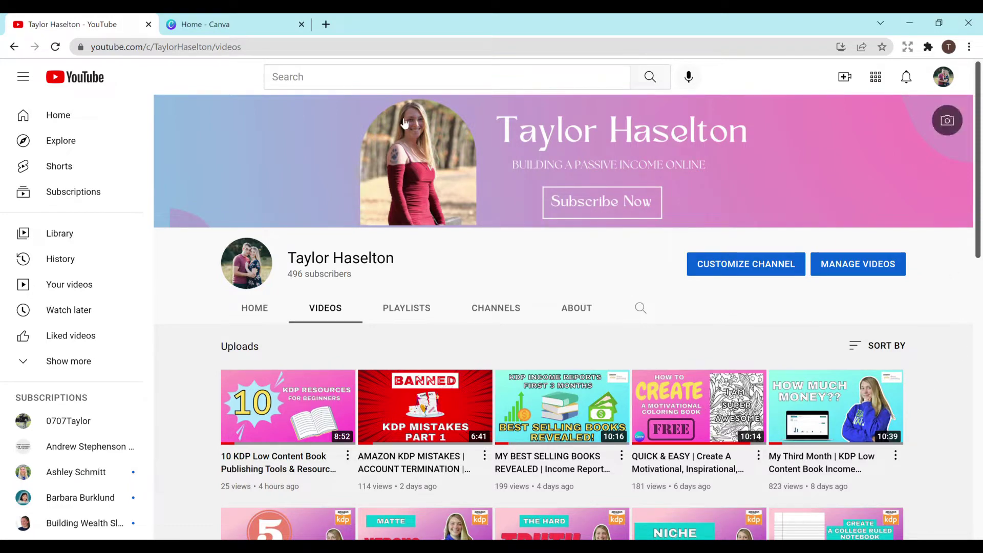
# - From Canva Home, create a blank 1280 × 720 YouTube Thumbnail design
pyautogui.click(261, 24)
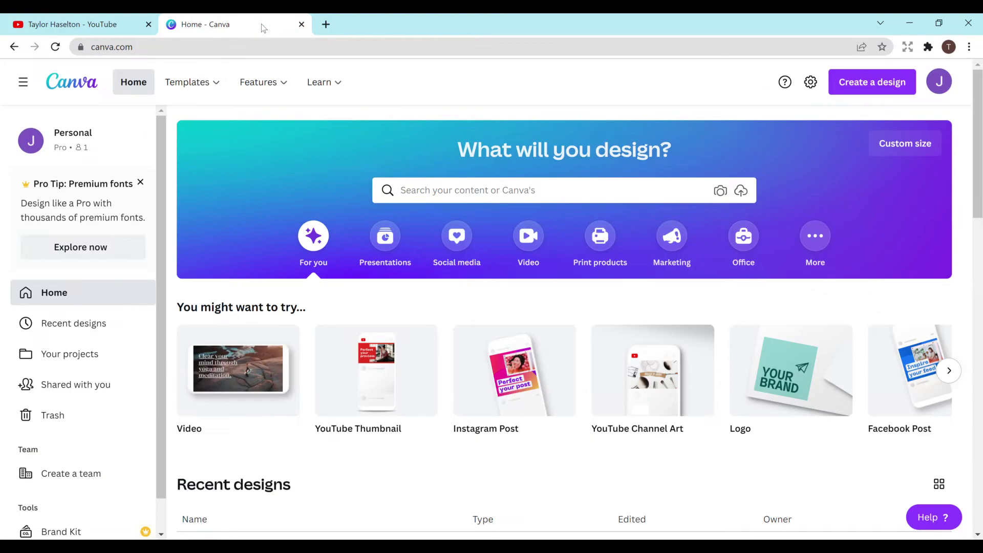
pyautogui.moveTo(324, 82)
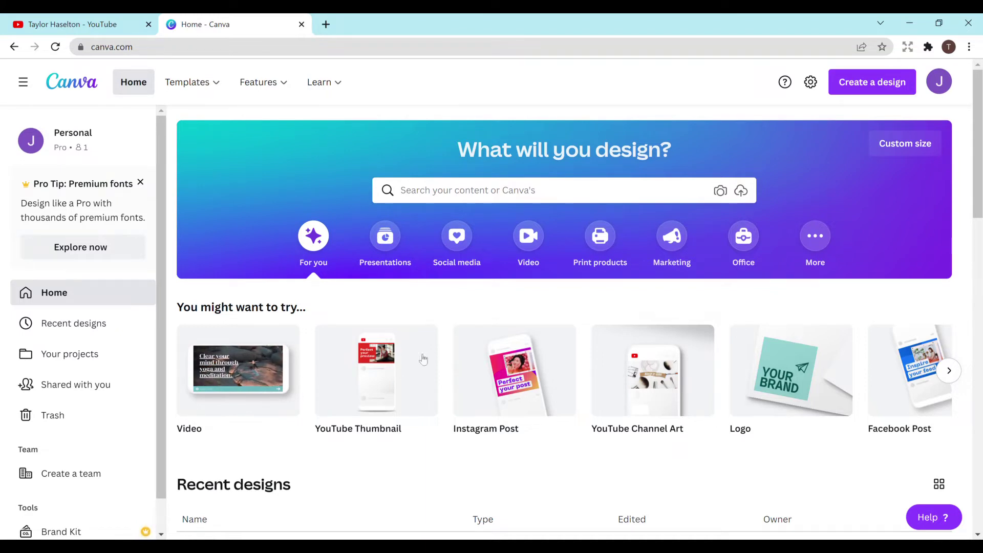
pyautogui.moveTo(383, 370)
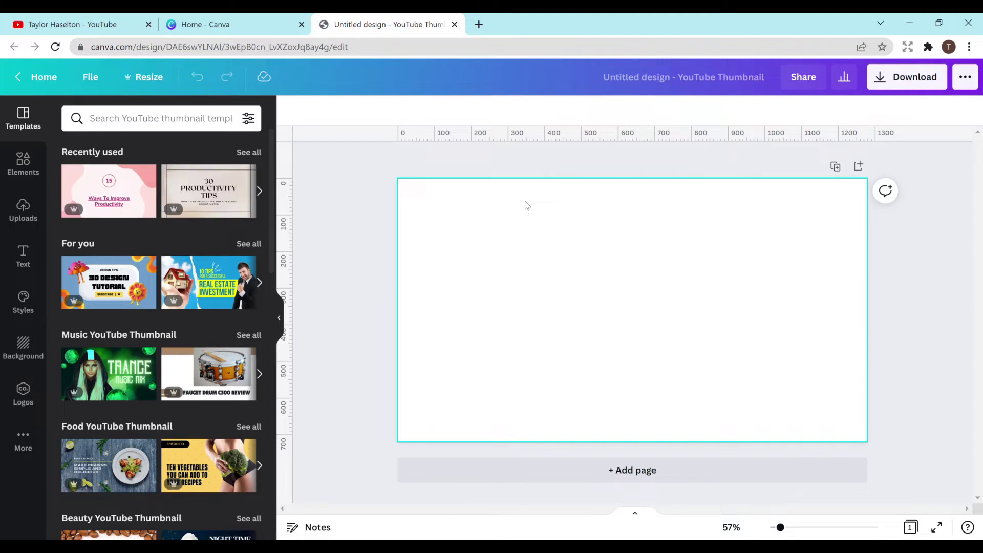
# - Rename the design to 'YouTube Thumbnail Example'
pyautogui.click(664, 71)
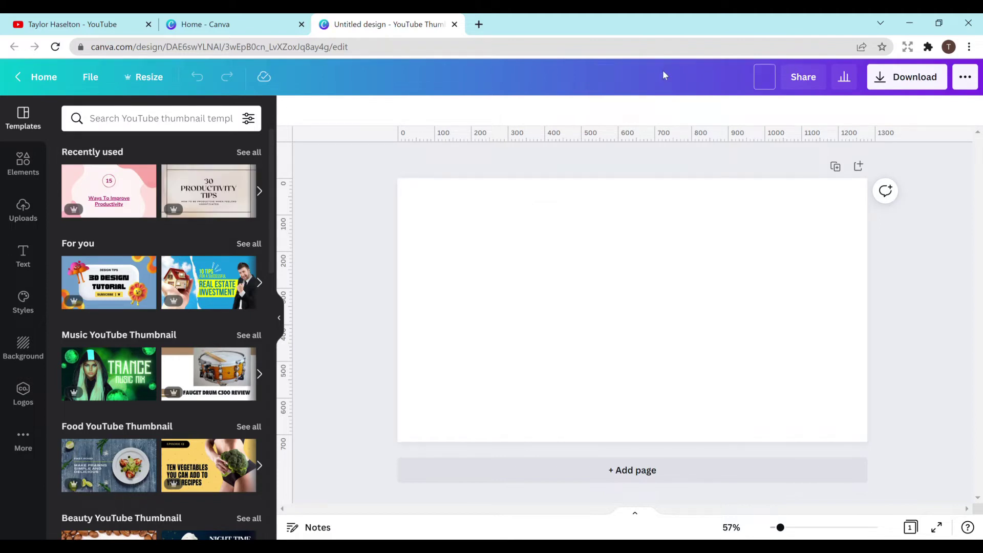
pyautogui.write('YouTube Thu')
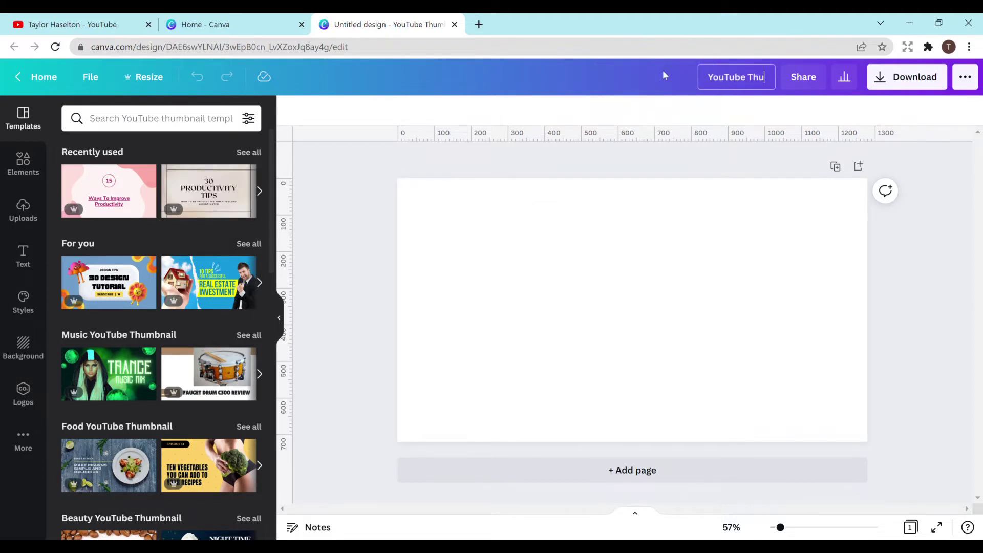
pyautogui.write('mbna')
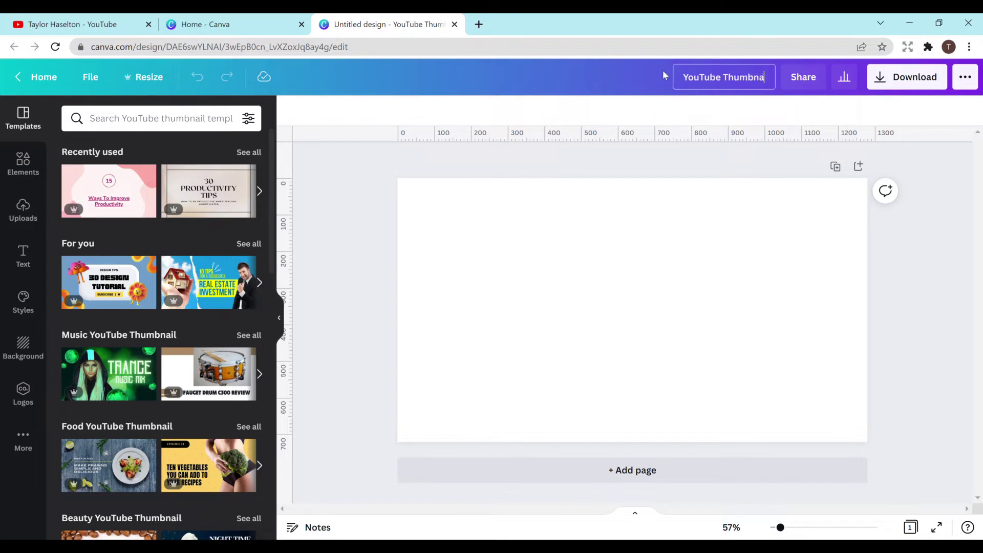
pyautogui.write('il Example')
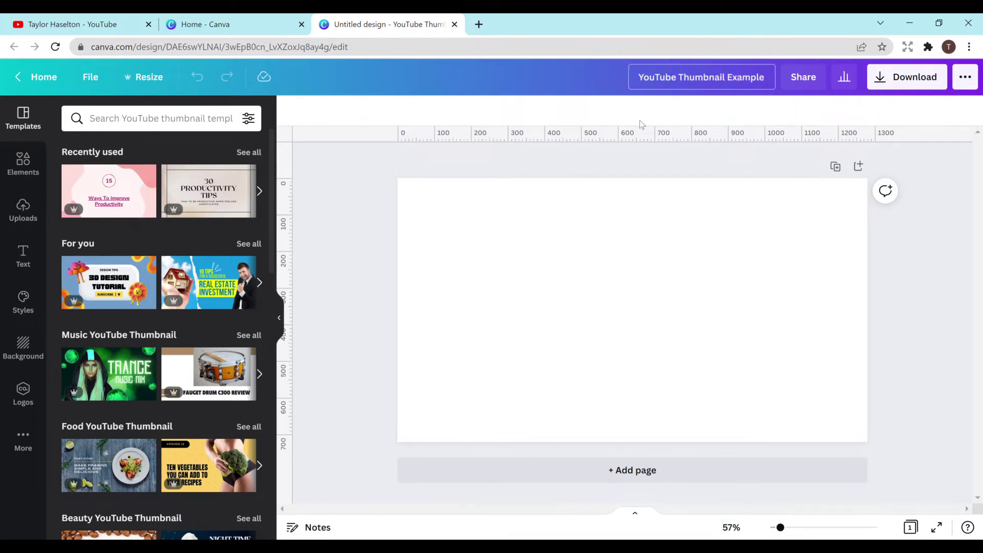
pyautogui.click(602, 252)
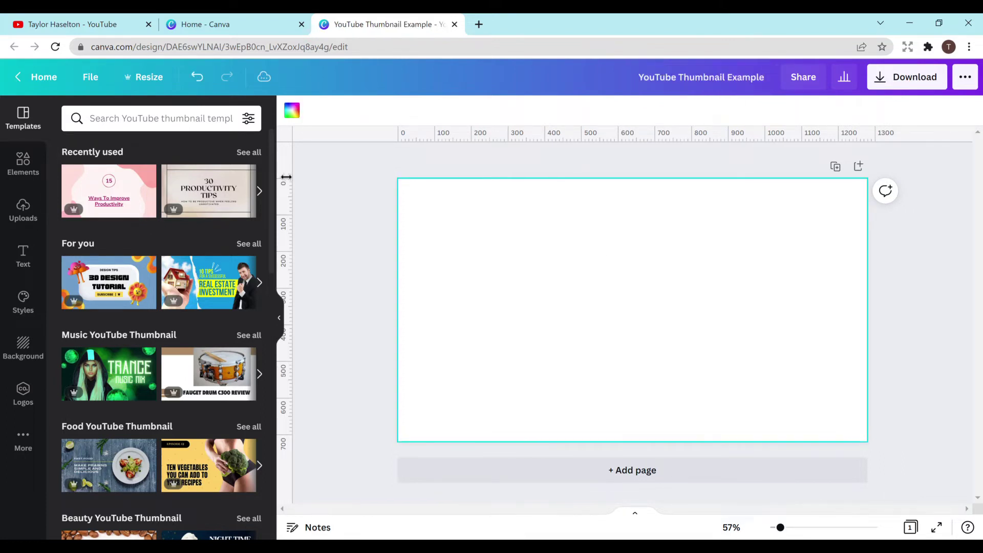
# - Apply the pink '15 Ways To Improve Productivity' template and delete its circled 15 badge
pyautogui.click(259, 191)
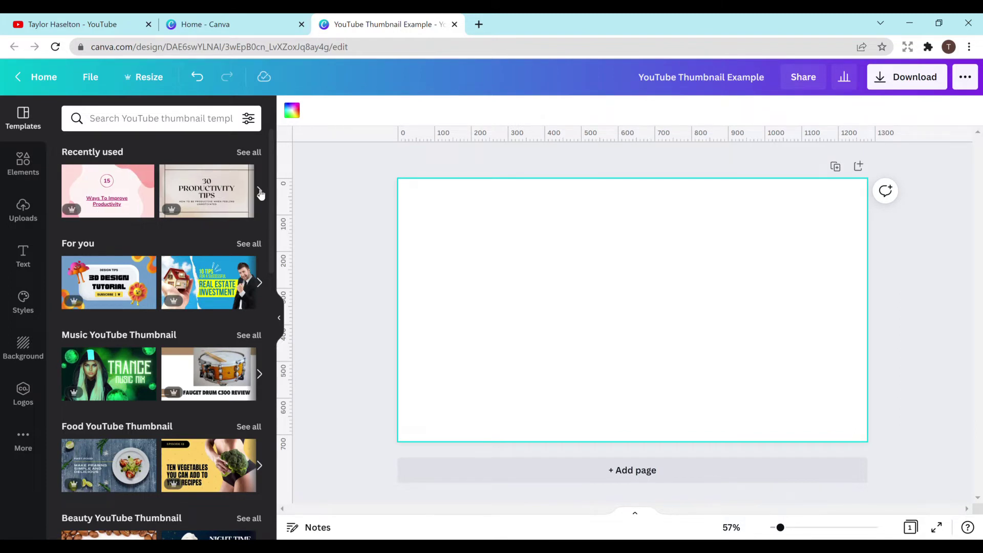
pyautogui.click(62, 190)
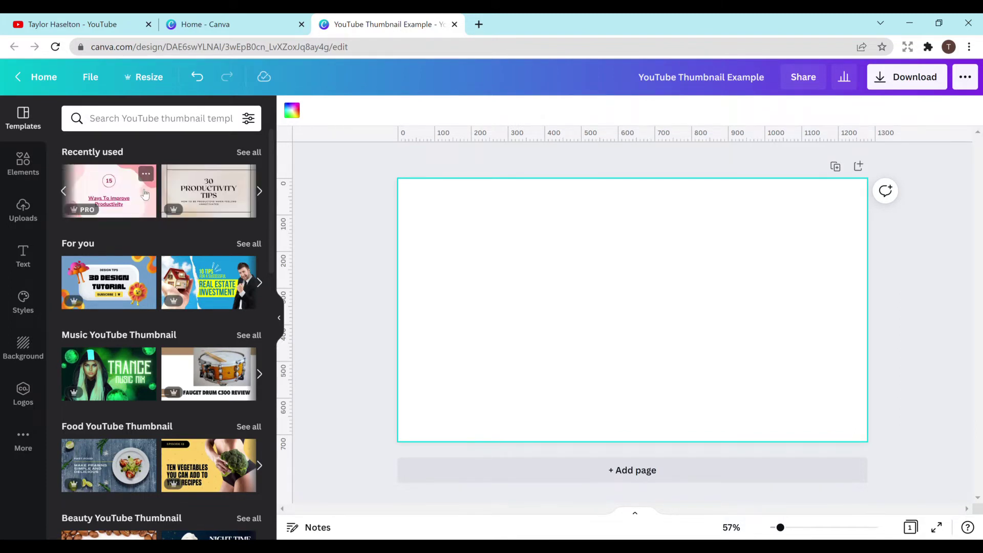
pyautogui.click(132, 192)
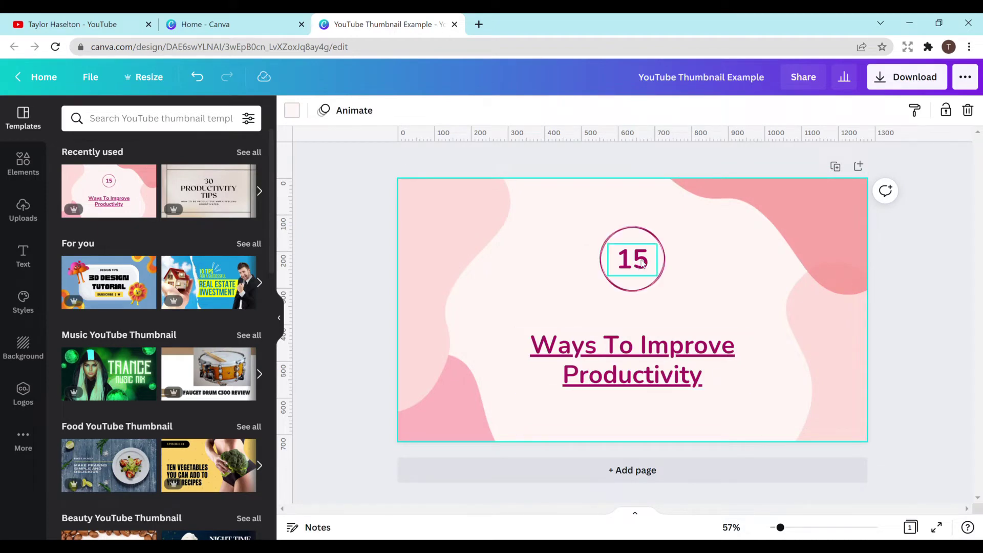
pyautogui.click(653, 289)
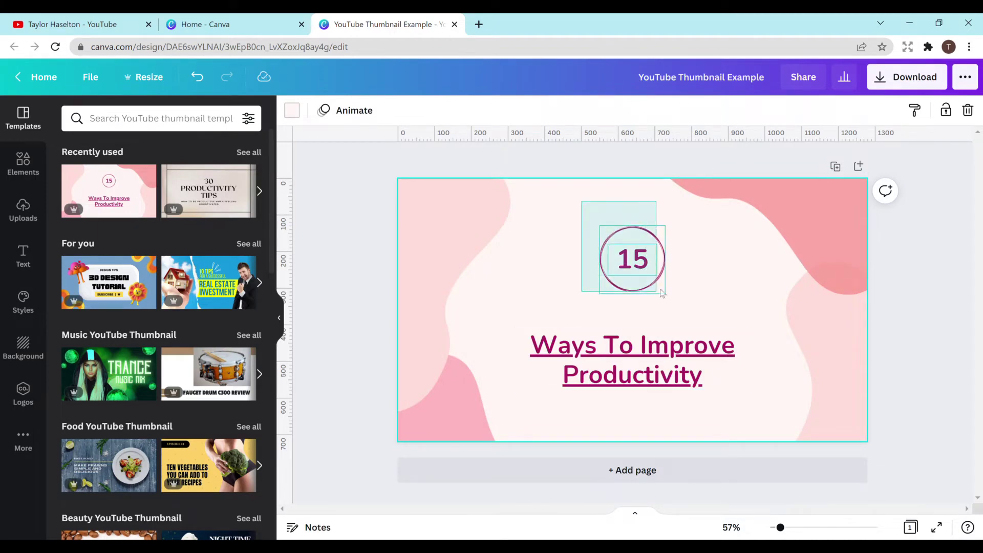
pyautogui.press('Delete')
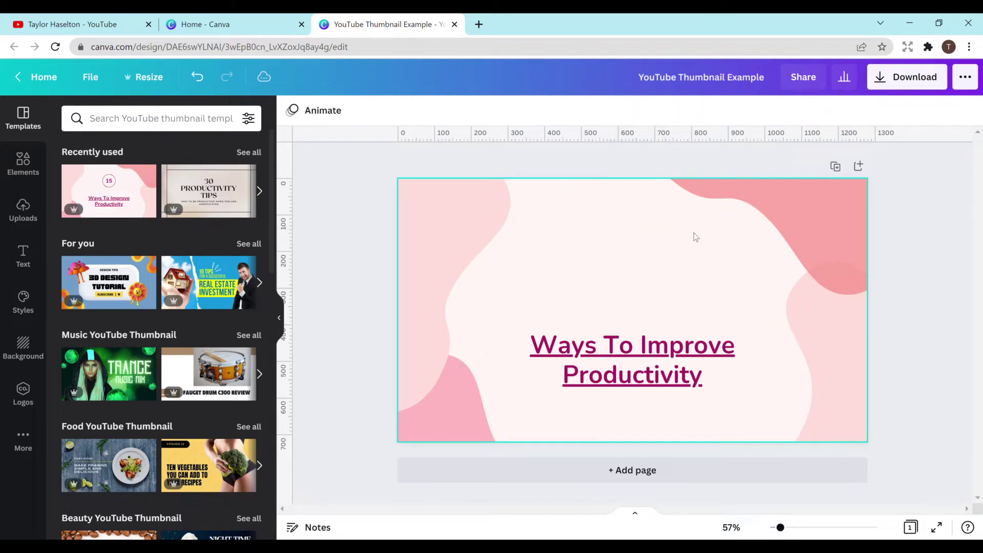
# - Browse the Background options, open the Elements library, and select the productivity title
pyautogui.click(20, 354)
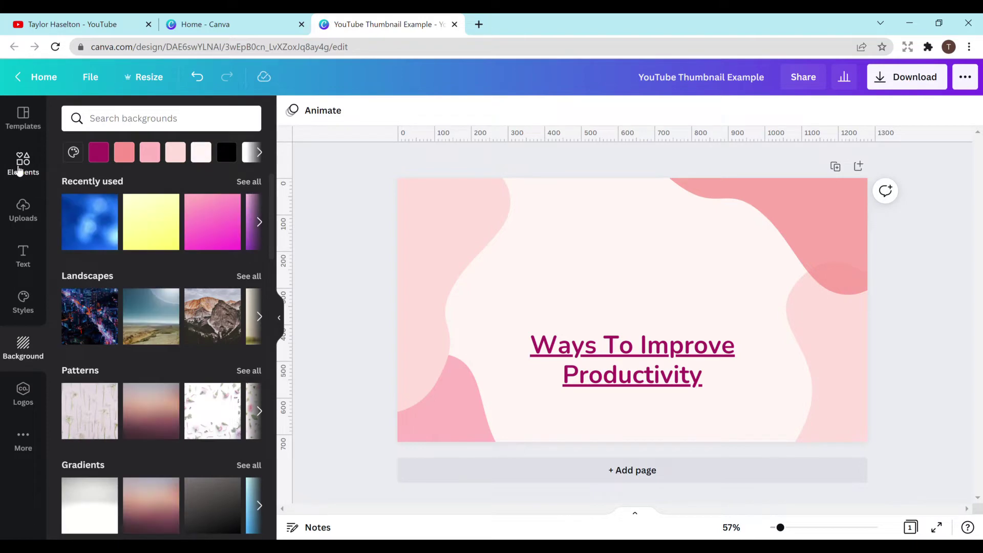
pyautogui.click(19, 170)
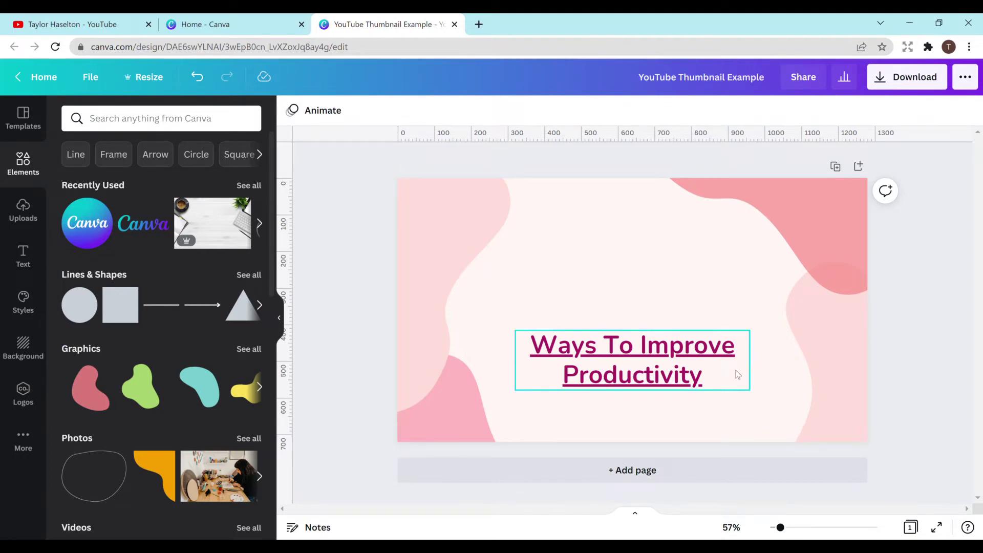
pyautogui.click(718, 372)
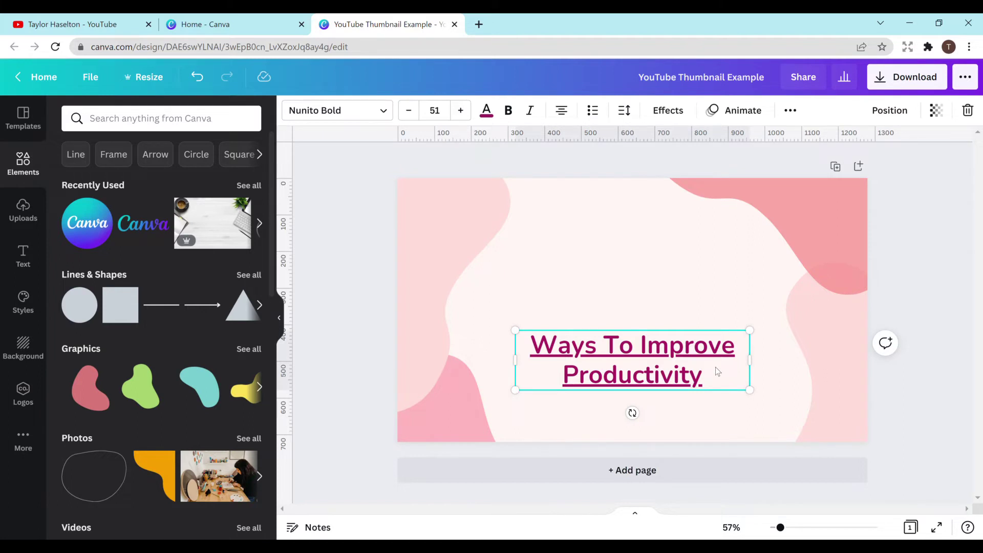
# - Replace the old title with the 'Thank you!' Bukhari Script text combination
pyautogui.press('Delete')
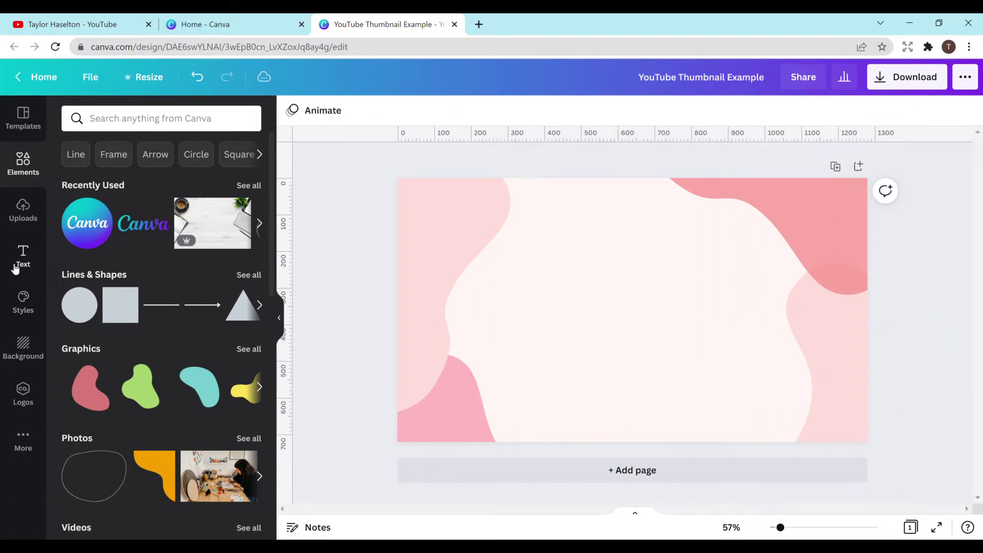
pyautogui.click(22, 265)
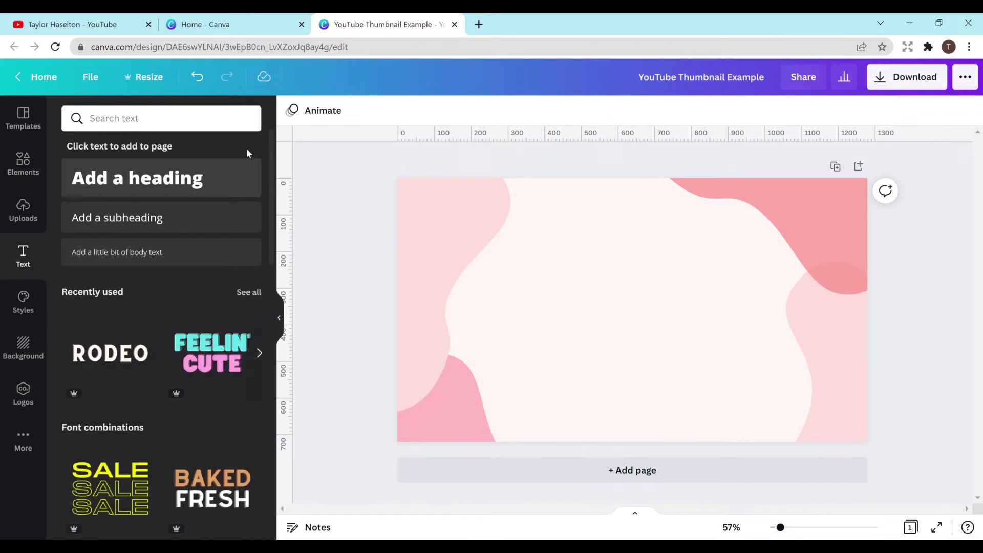
pyautogui.moveTo(268, 149); pyautogui.dragTo(261, 280)
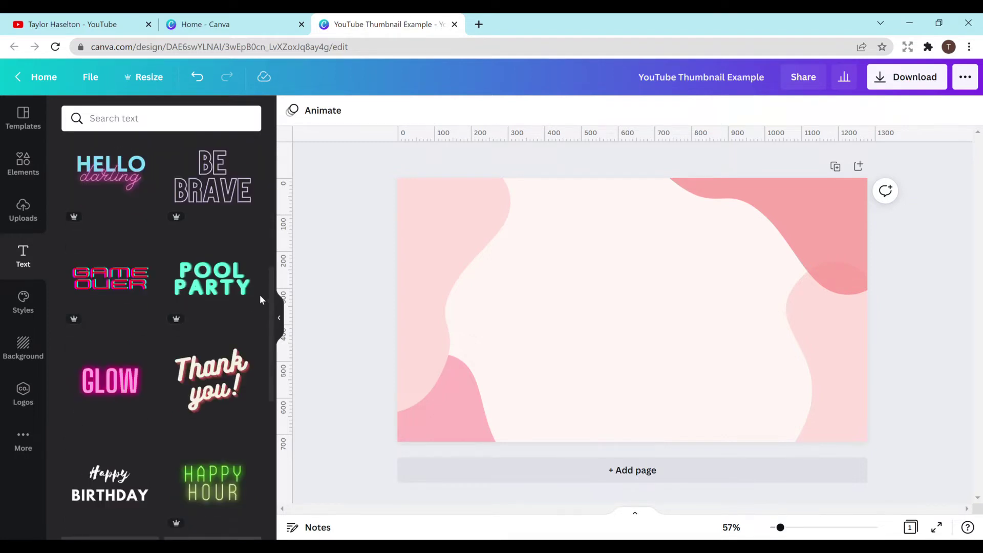
pyautogui.scroll(-1, 260, 300)
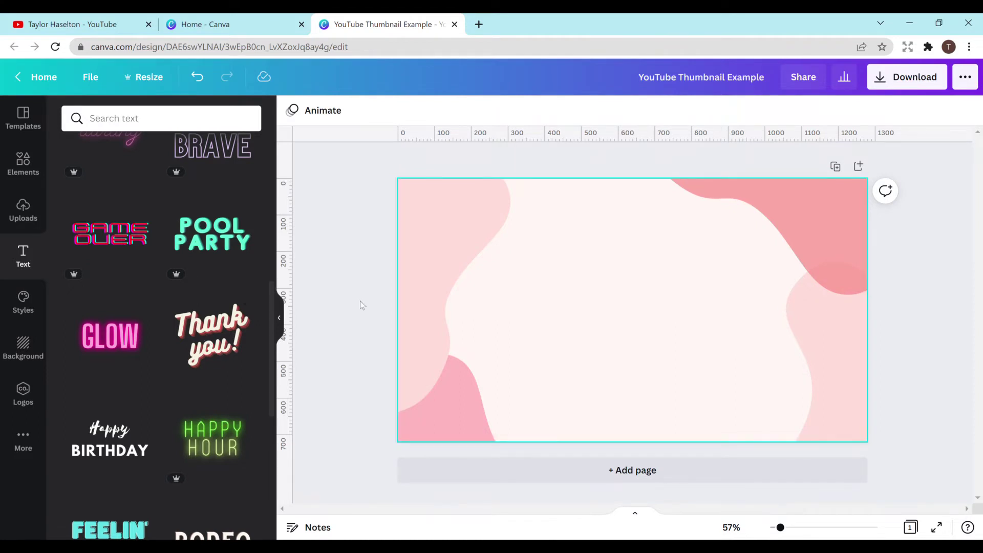
pyautogui.click(207, 336)
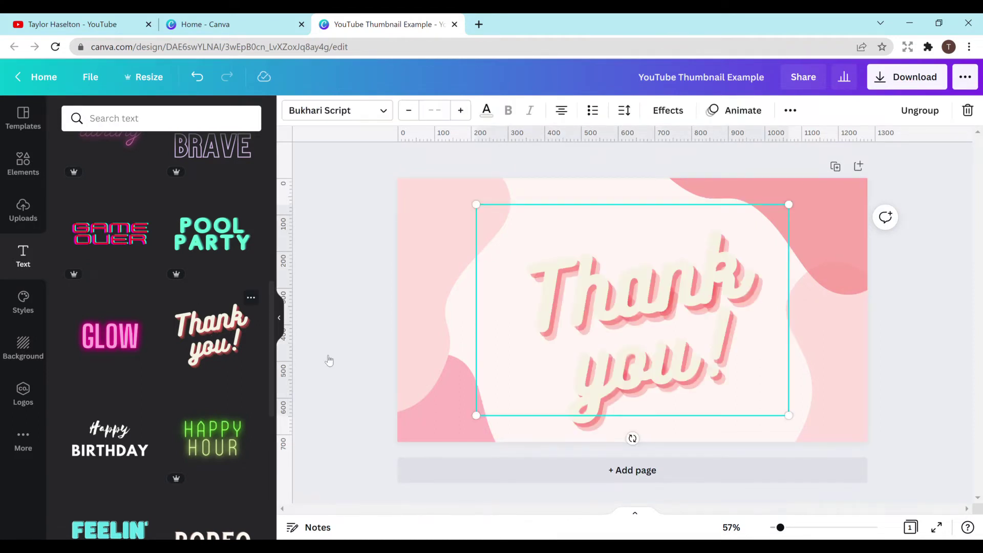
# - Recolour both 'Thank' and 'you!' black, keeping the pink echo
pyautogui.click(722, 348)
pyautogui.doubleClick(721, 346)
pyautogui.click(722, 335)
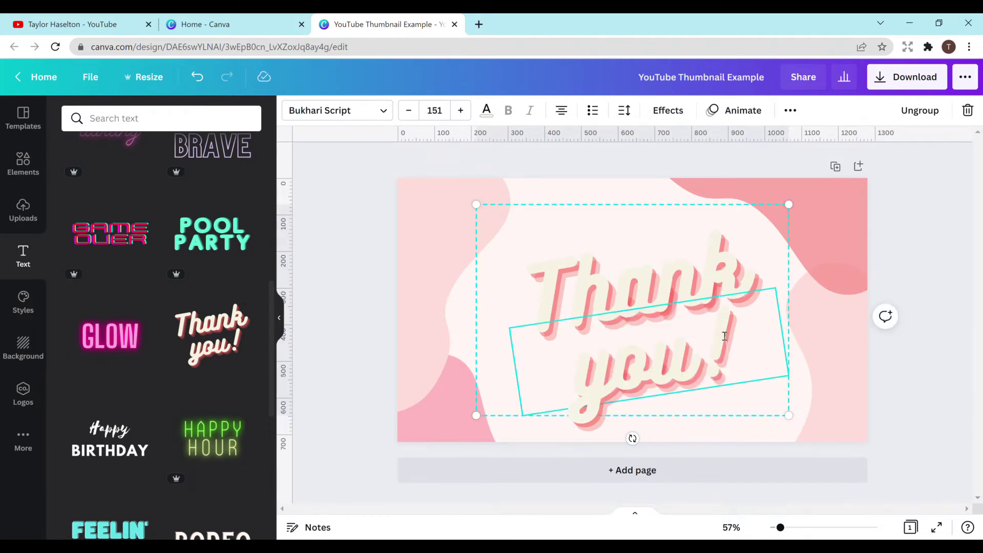
pyautogui.click(486, 115)
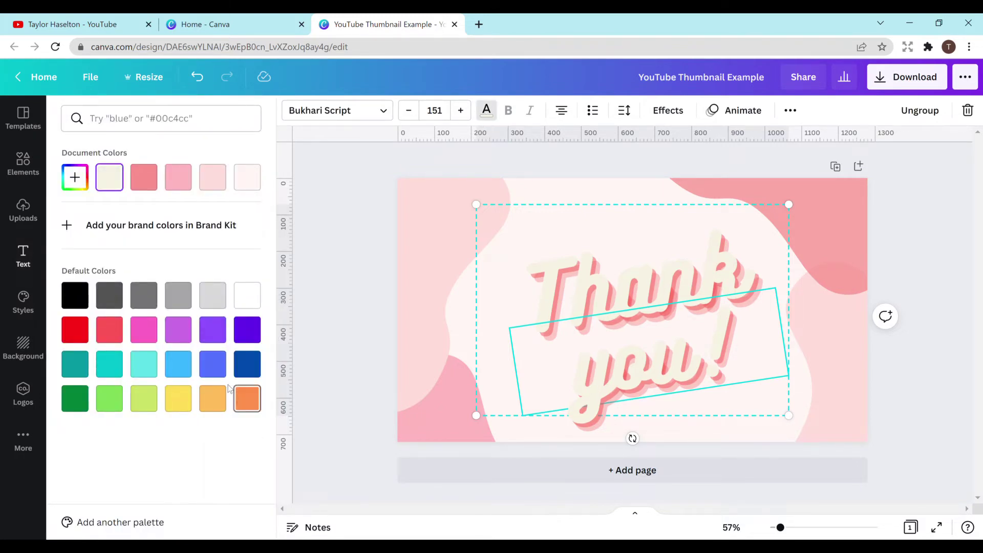
pyautogui.click(213, 336)
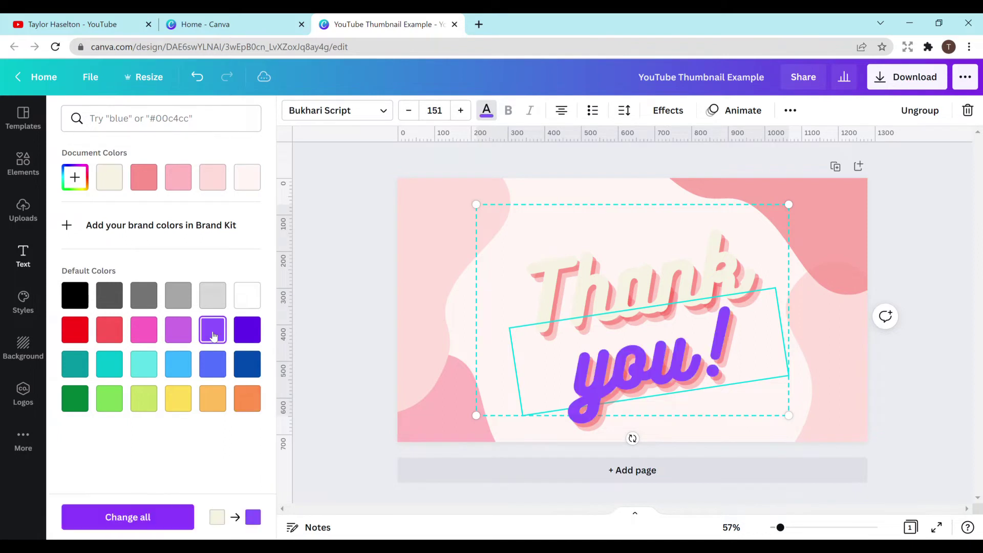
pyautogui.click(74, 300)
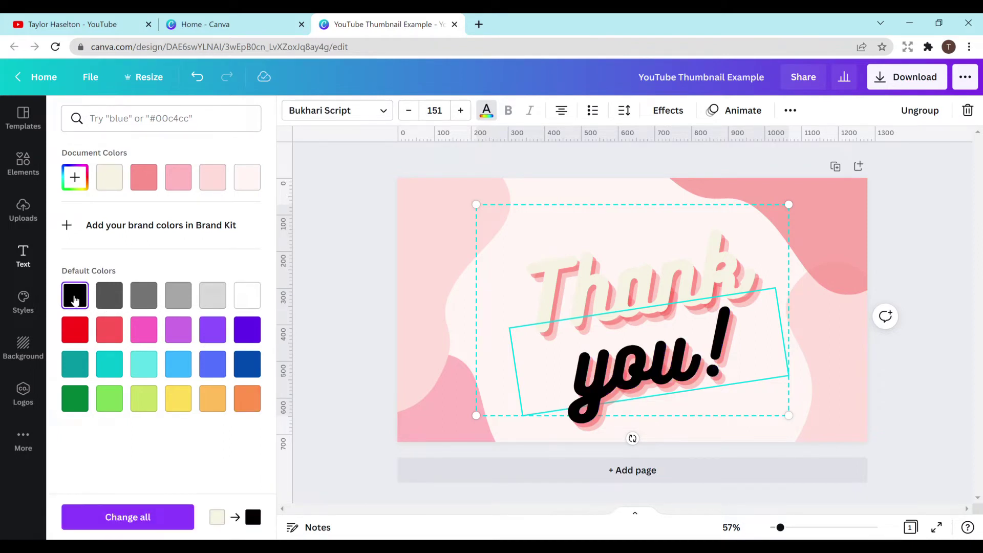
pyautogui.click(614, 285)
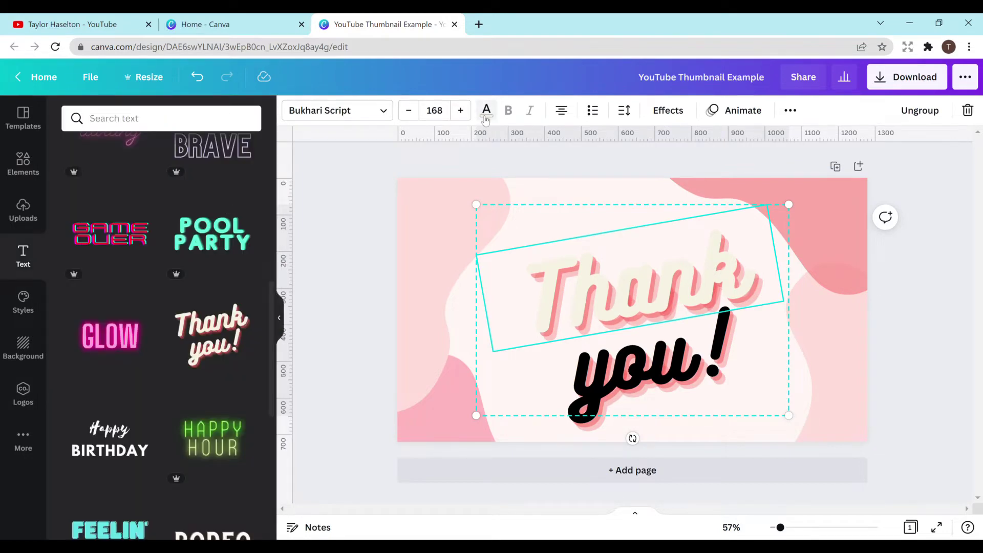
pyautogui.click(487, 112)
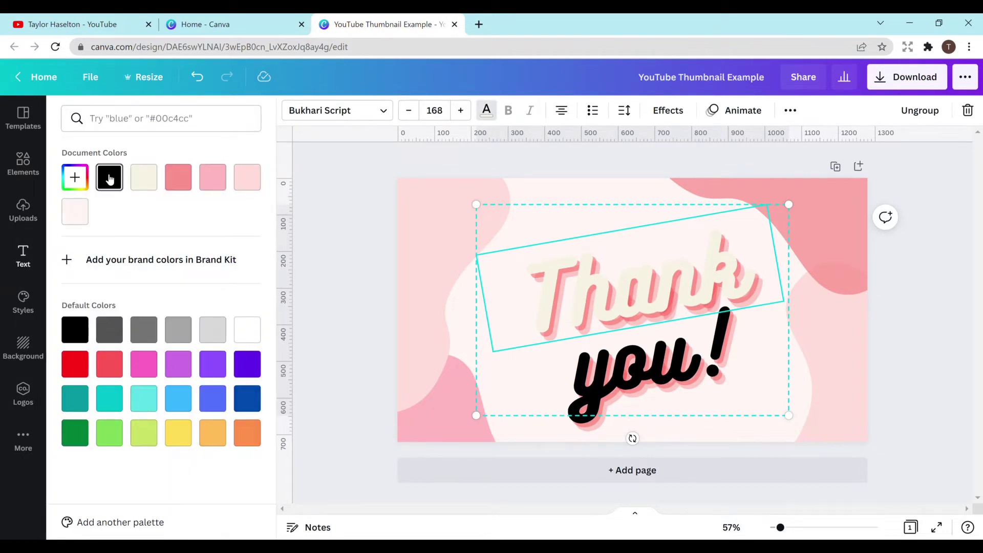
pyautogui.click(109, 177)
# - Delete the teal line graphic and move the 'Thank you!' text higher
pyautogui.click(855, 338)
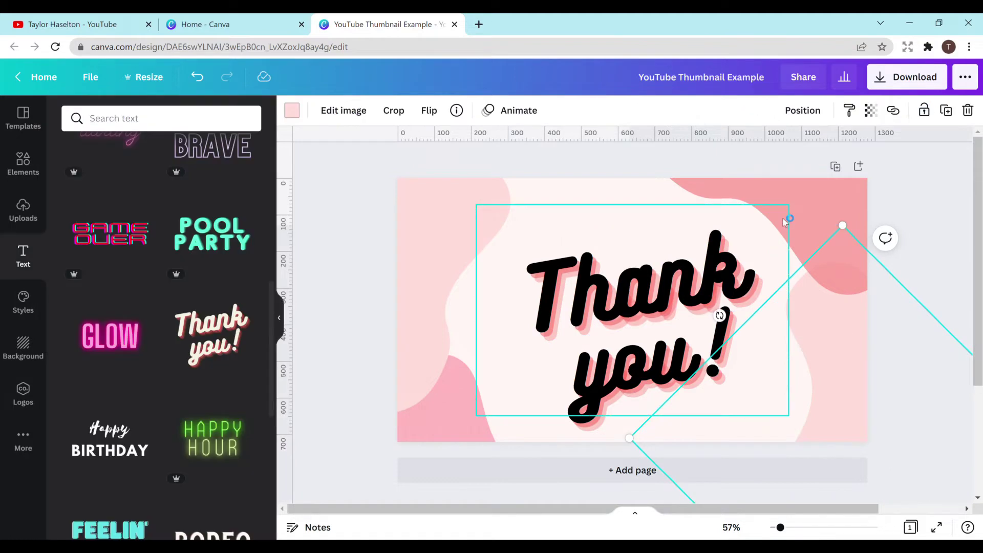
pyautogui.press('Delete')
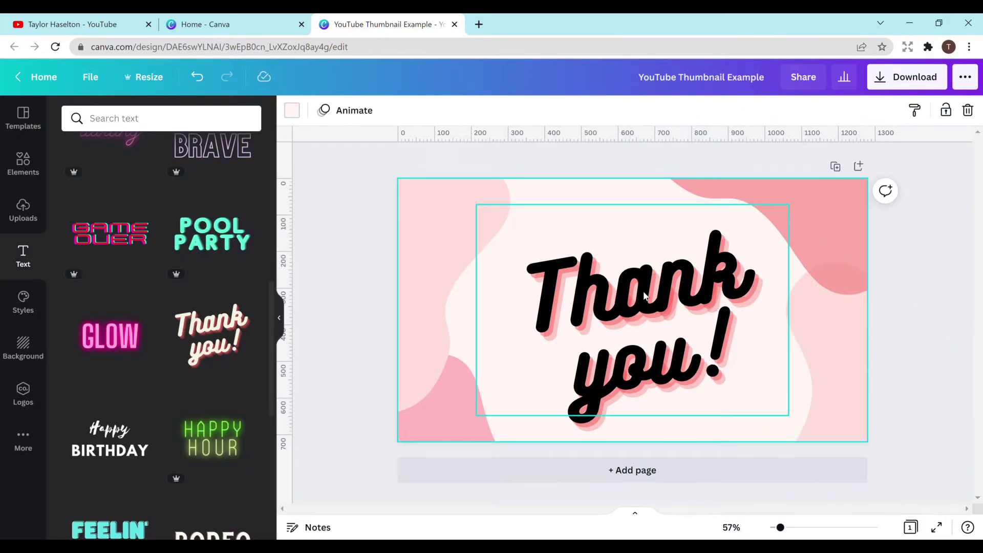
pyautogui.moveTo(644, 296); pyautogui.dragTo(633, 281)
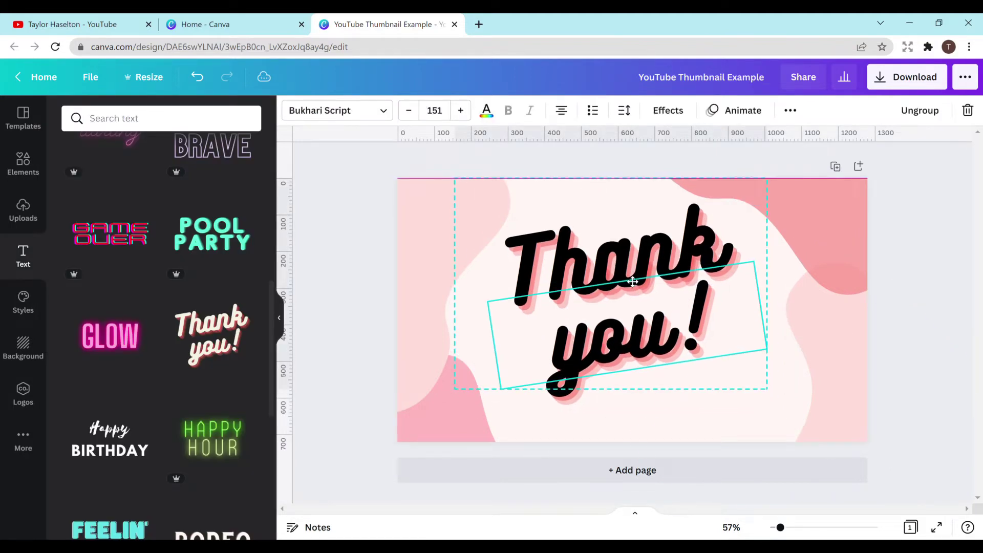
pyautogui.click(717, 410)
pyautogui.click(647, 408)
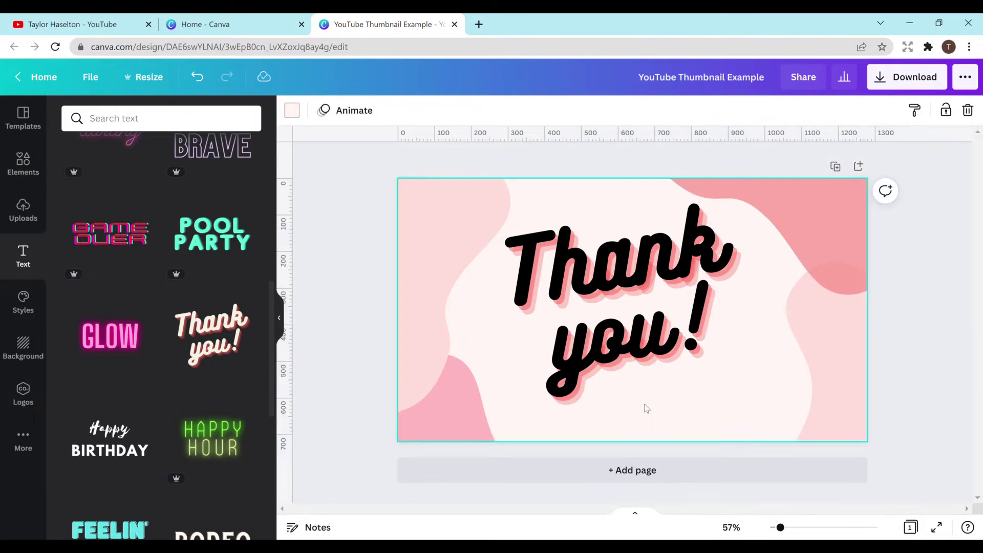
pyautogui.click(706, 222)
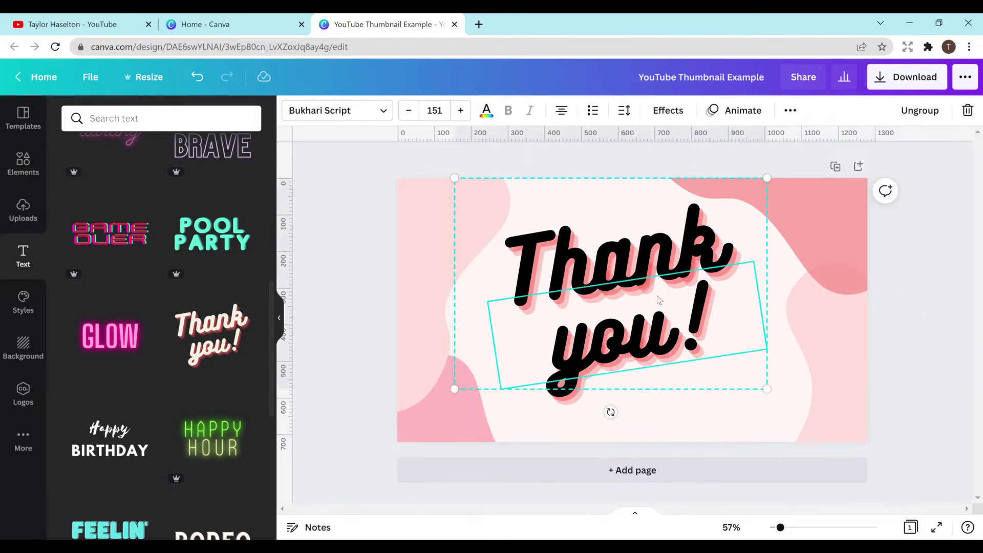
pyautogui.click(668, 111)
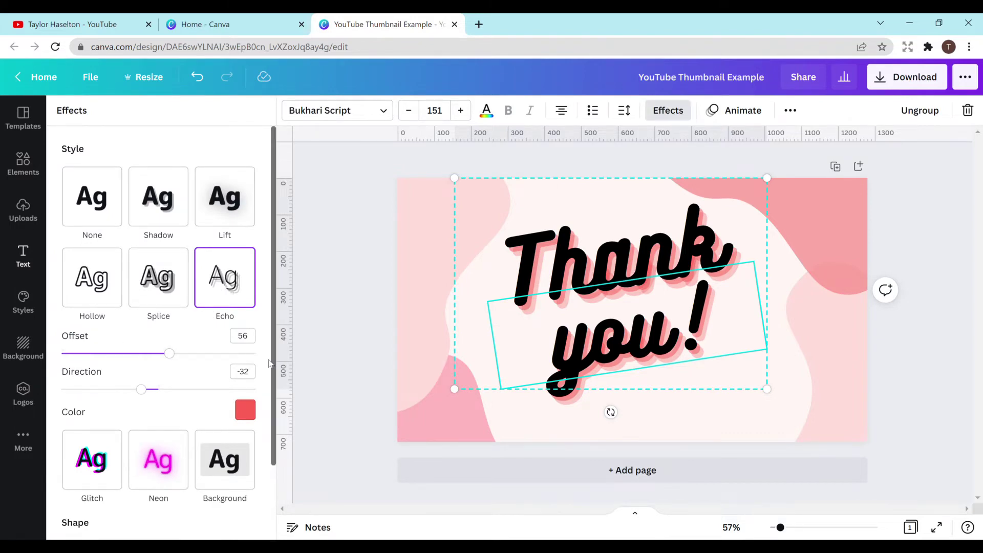
pyautogui.moveTo(272, 363); pyautogui.dragTo(273, 438)
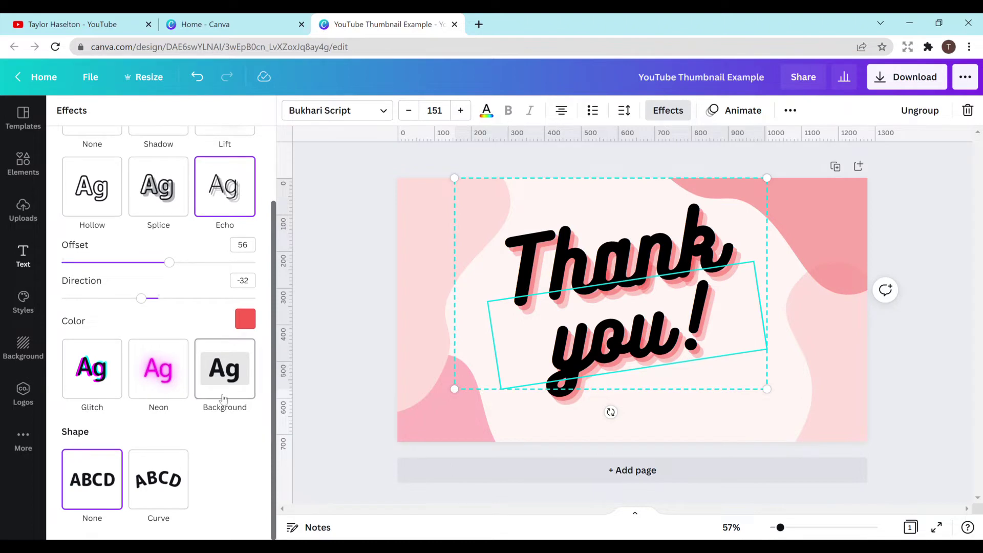
pyautogui.click(160, 491)
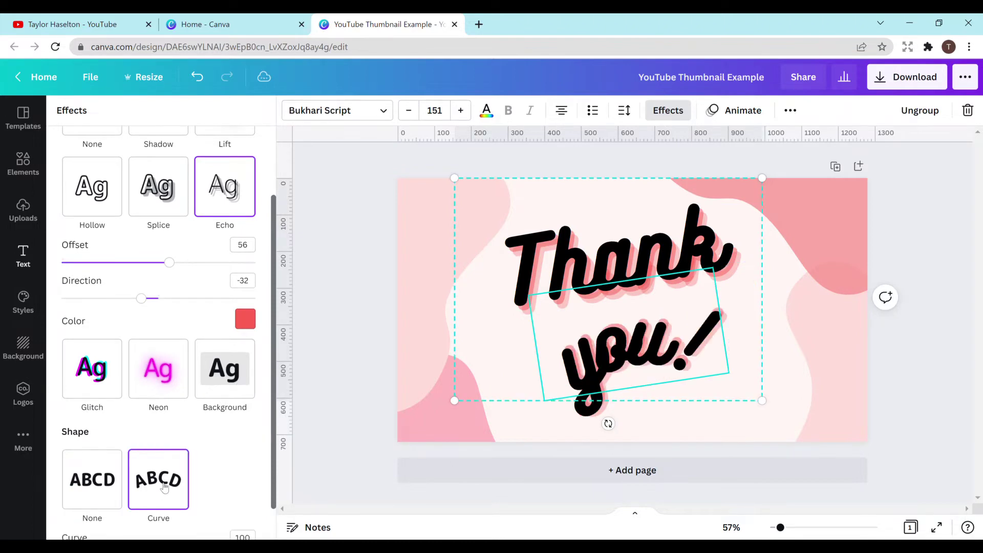
pyautogui.click(111, 489)
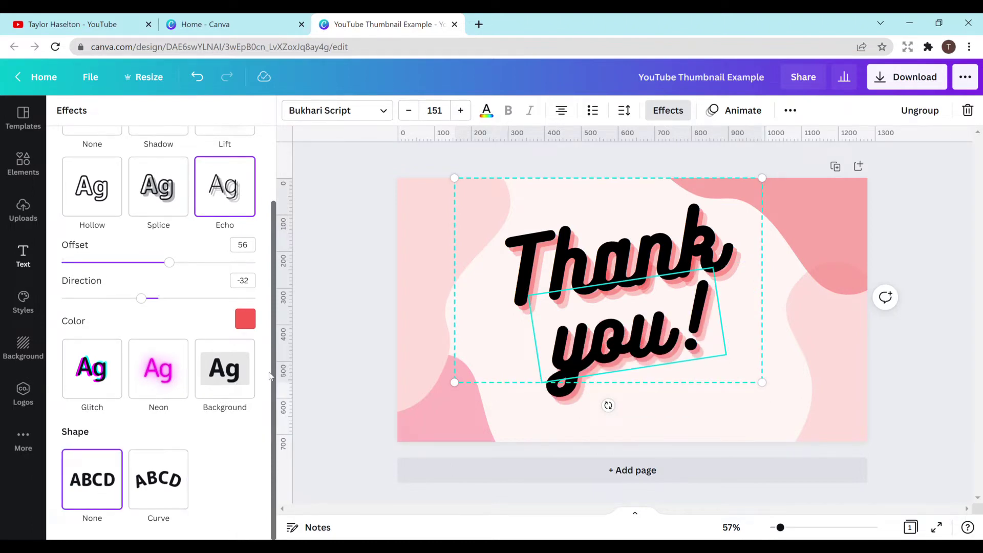
pyautogui.moveTo(271, 375); pyautogui.dragTo(272, 292)
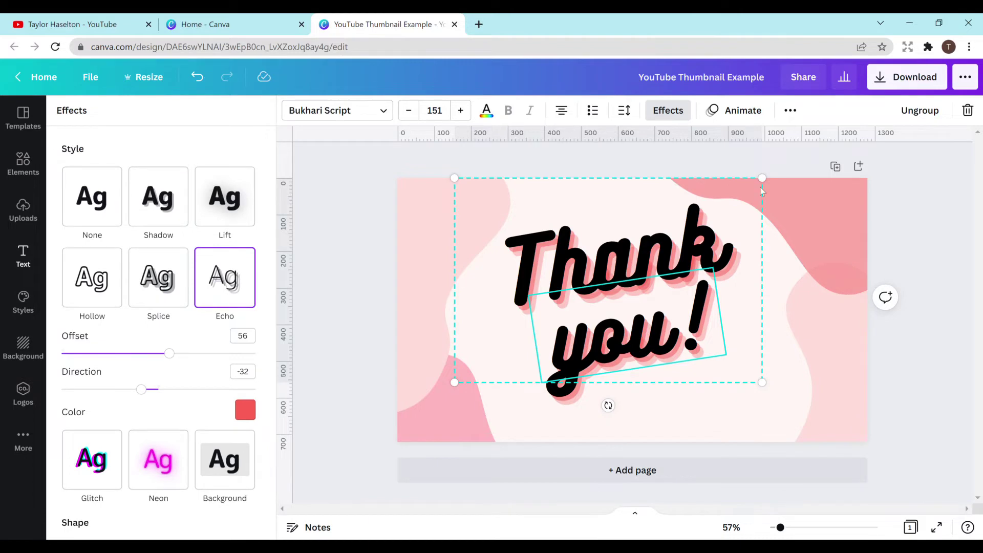
pyautogui.click(788, 113)
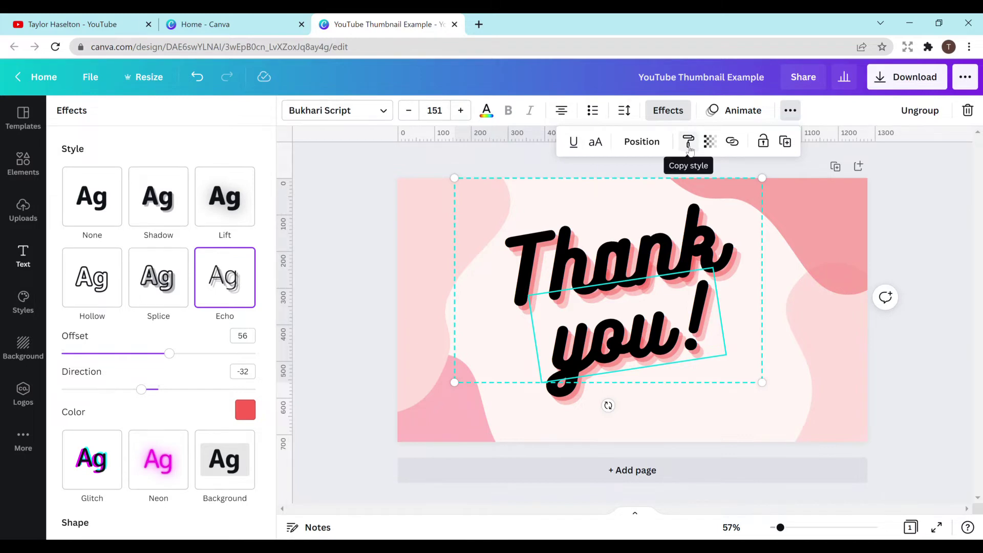
pyautogui.click(710, 141)
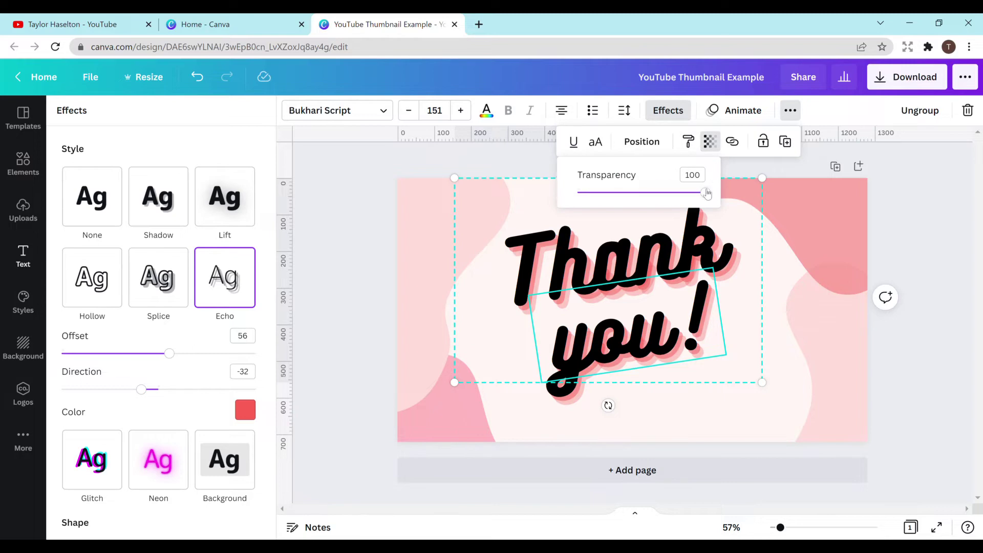
pyautogui.moveTo(705, 193)
pyautogui.mouseDown()
pyautogui.moveTo(621, 192)
pyautogui.moveTo(721, 189)
pyautogui.mouseUp()
pyautogui.press('Escape')
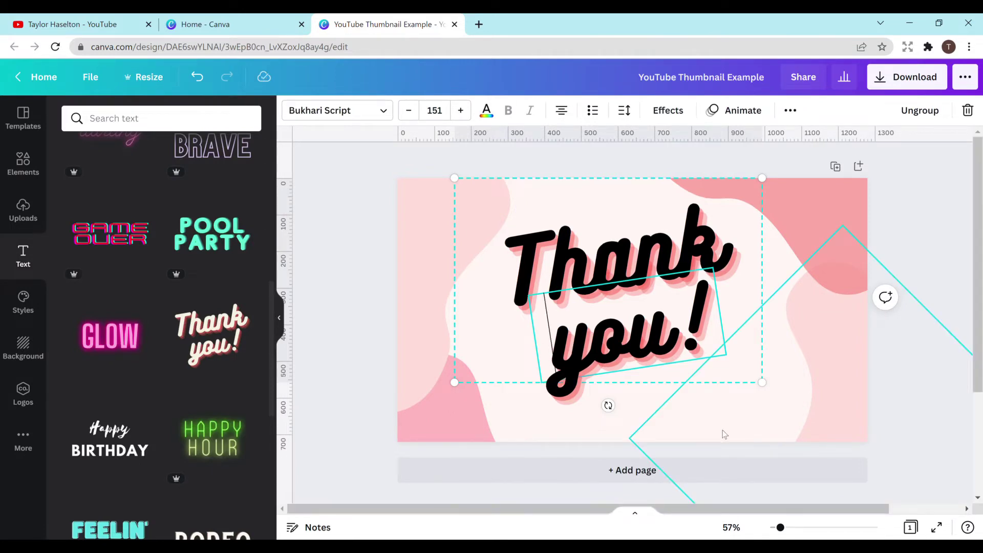
# - Shift the 'Thank you!' text left and enlarge it to size 166
pyautogui.click(646, 423)
pyautogui.press('Escape')
pyautogui.moveTo(627, 328); pyautogui.dragTo(526, 317)
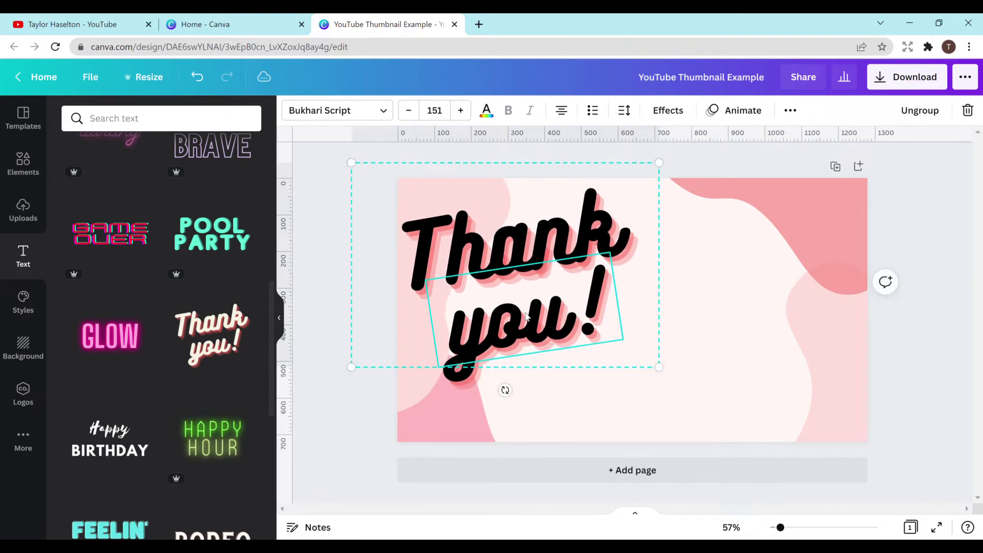
pyautogui.click(724, 287)
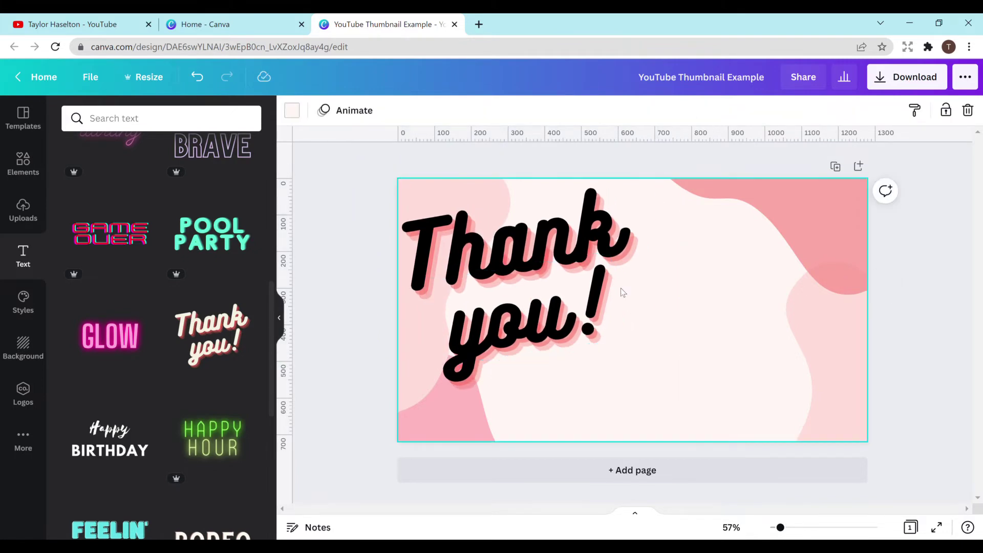
pyautogui.click(567, 285)
pyautogui.moveTo(659, 367); pyautogui.dragTo(676, 409)
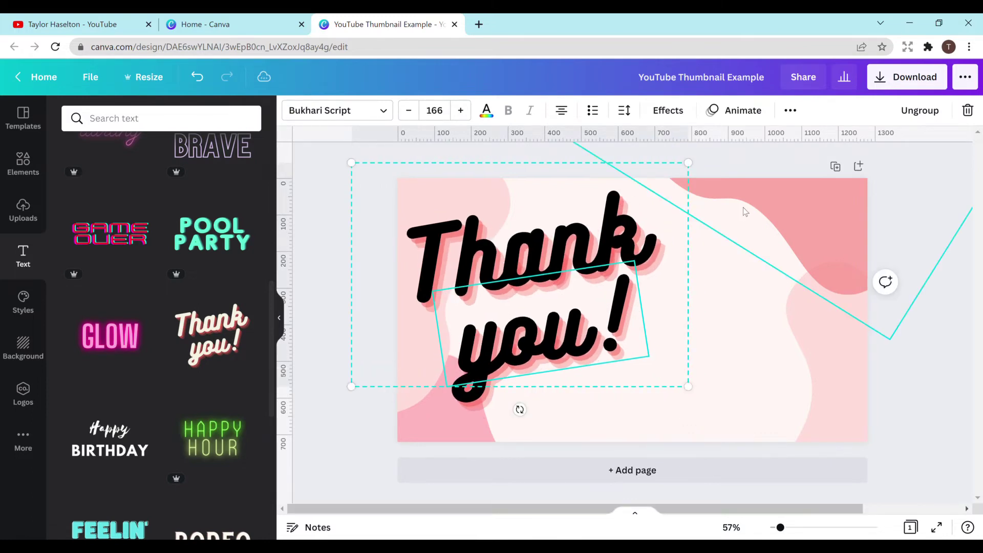
pyautogui.click(717, 268)
pyautogui.click(23, 210)
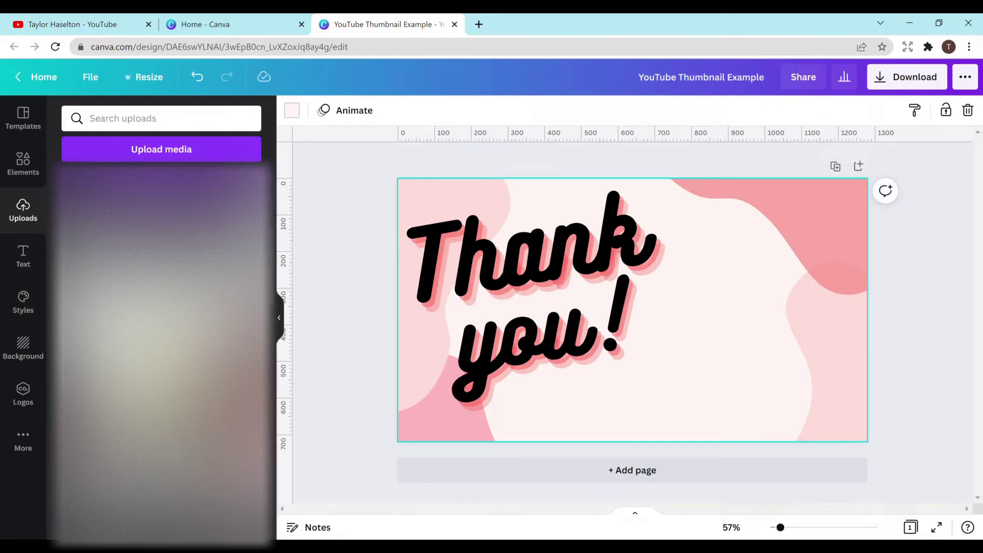
# - Add the uploaded portrait photo, place it on the right side, and open Edit image
pyautogui.click(102, 215)
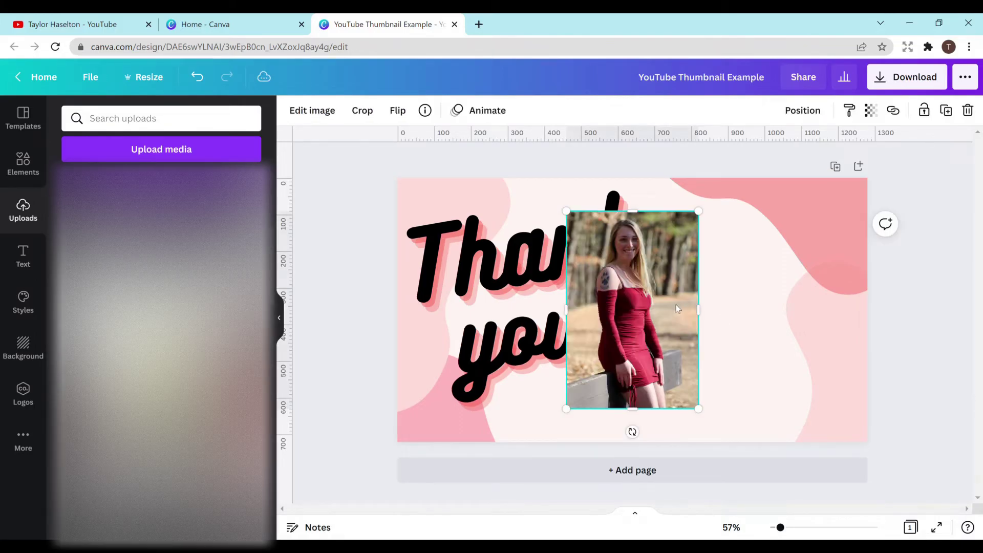
pyautogui.moveTo(680, 310); pyautogui.dragTo(783, 310)
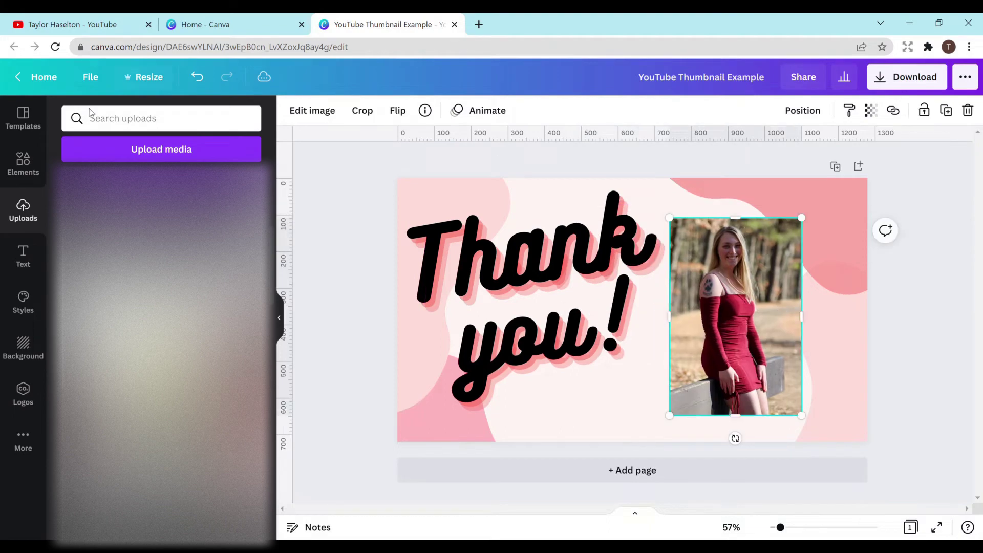
pyautogui.click(12, 172)
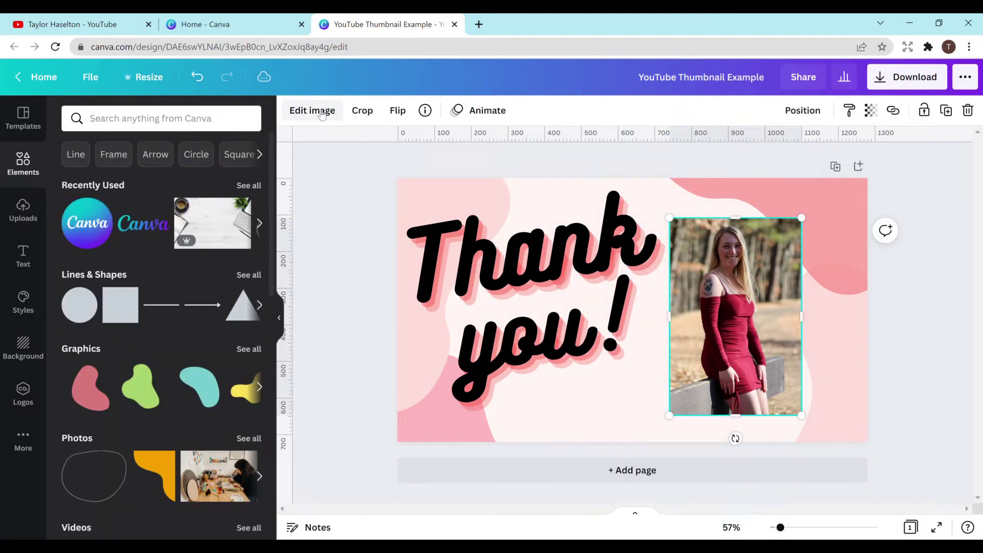
pyautogui.click(312, 111)
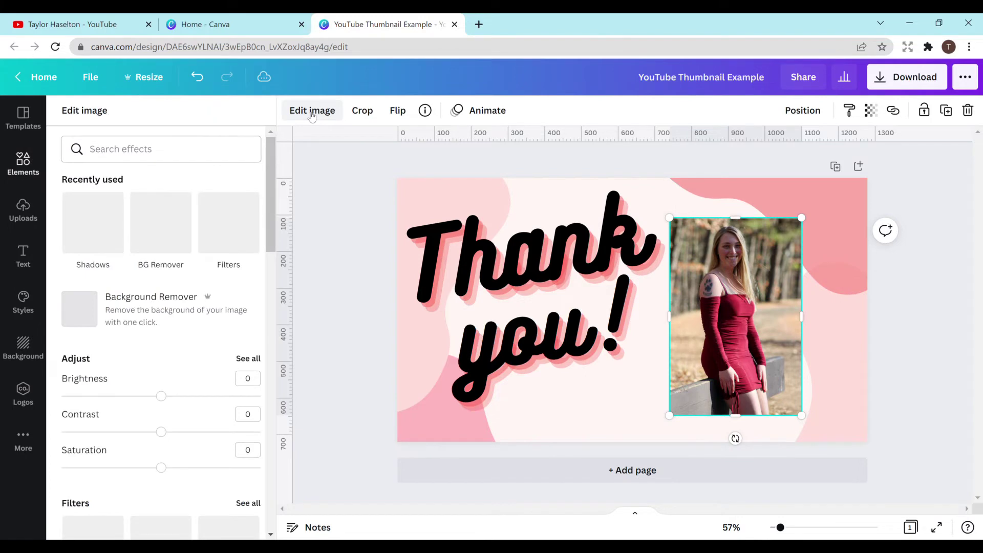
# - Remove the photo's background with Background Remover and drag the cutout down to the bottom edge
pyautogui.click(185, 308)
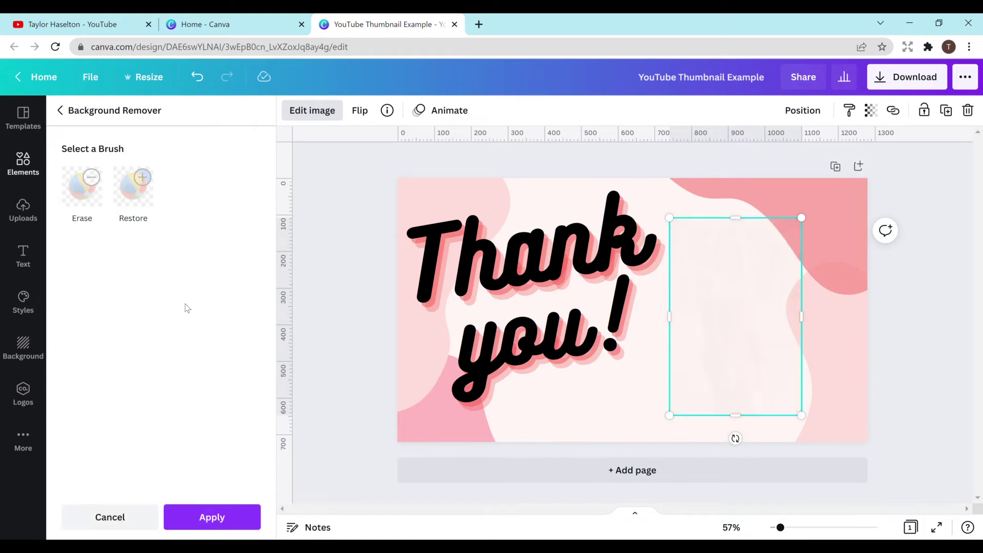
pyautogui.click(222, 518)
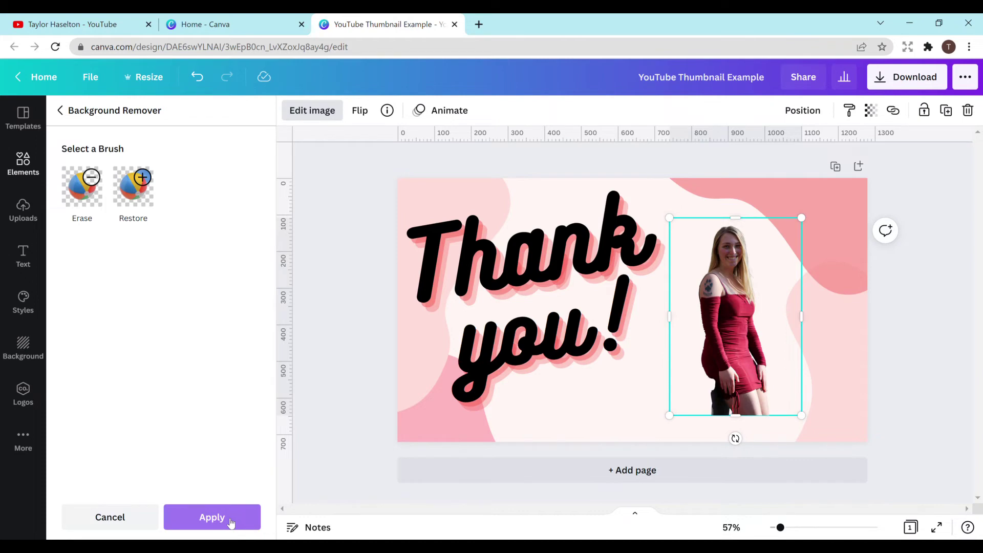
pyautogui.moveTo(765, 287); pyautogui.dragTo(786, 351)
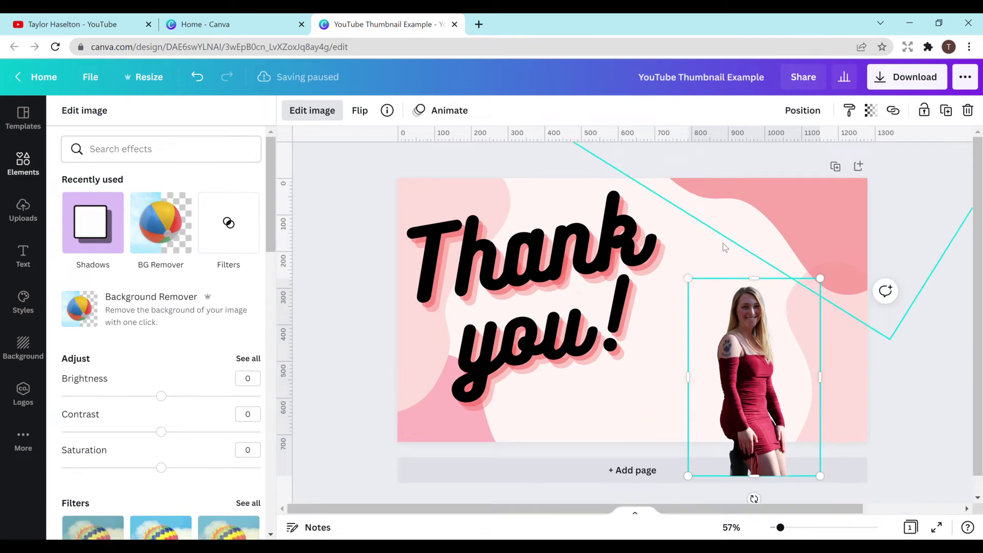
# - Apply the Glow shadow (black, size 4, transparency 50, blur 5) to the cutout photo
pyautogui.click(752, 393)
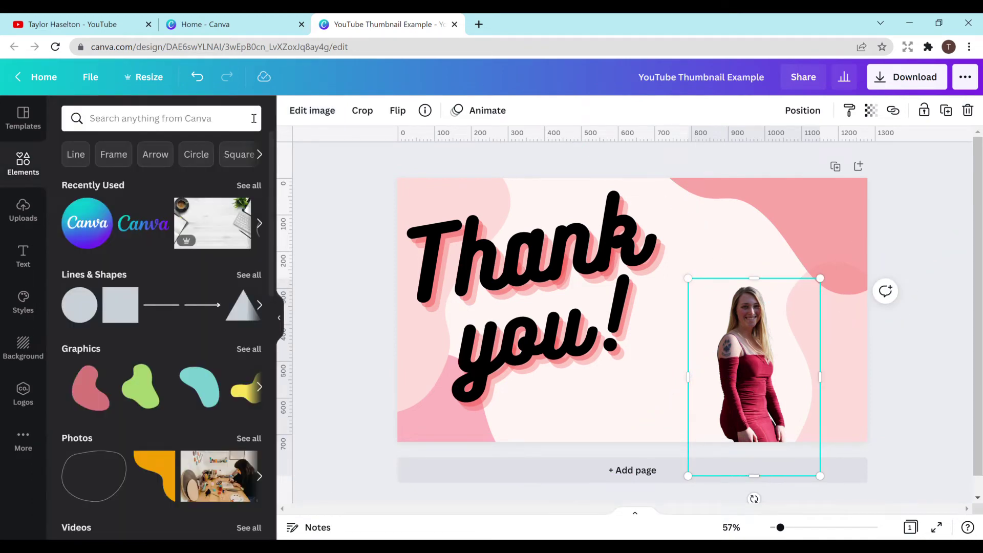
pyautogui.click(309, 111)
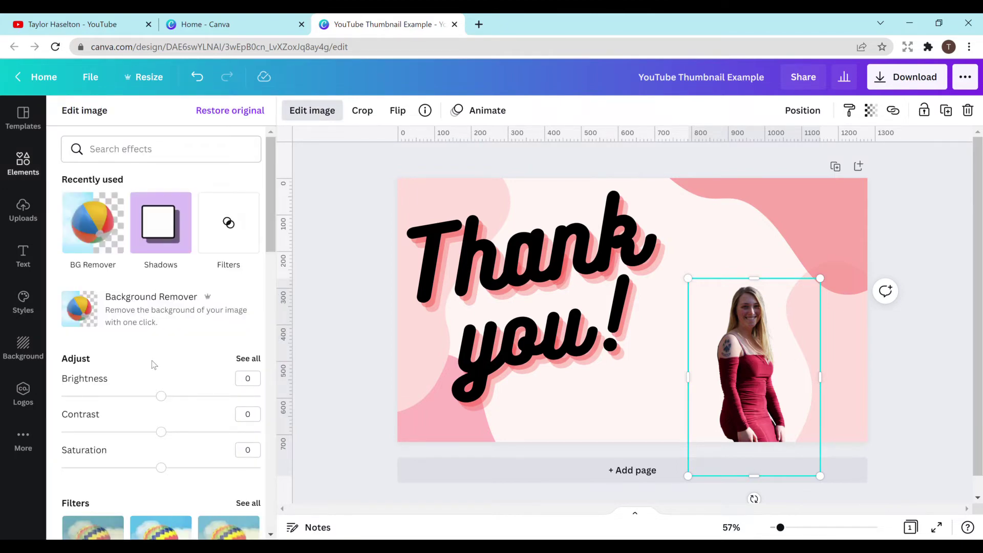
pyautogui.click(162, 222)
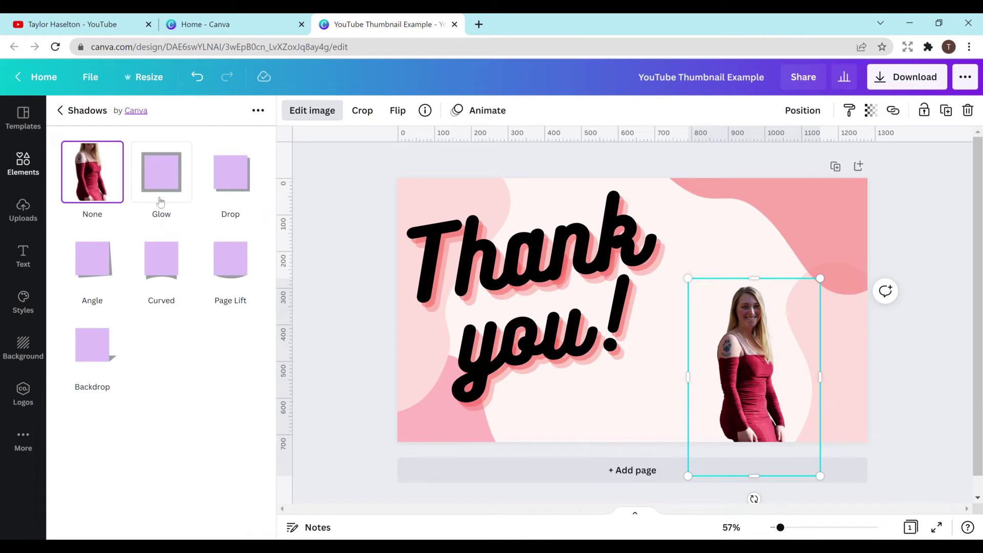
pyautogui.click(166, 181)
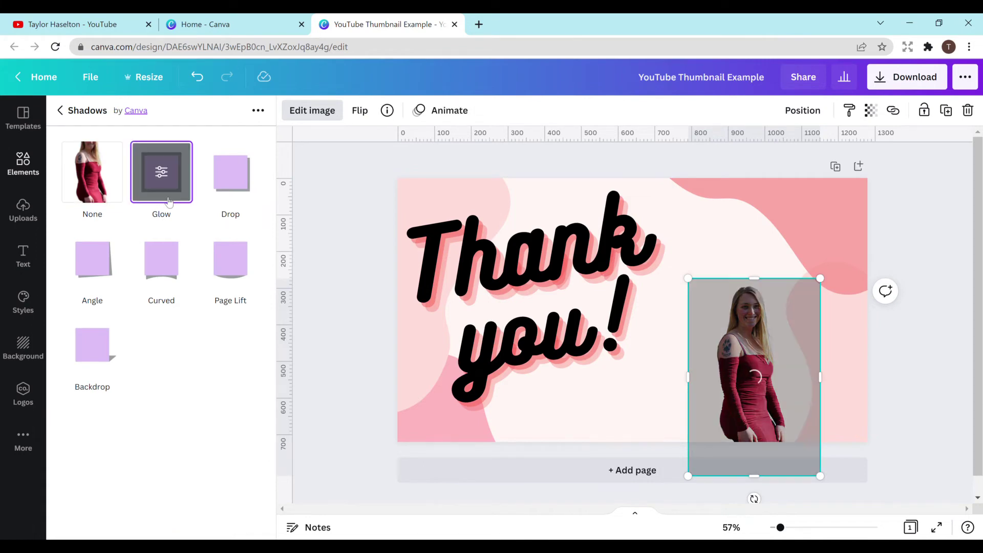
pyautogui.click(160, 172)
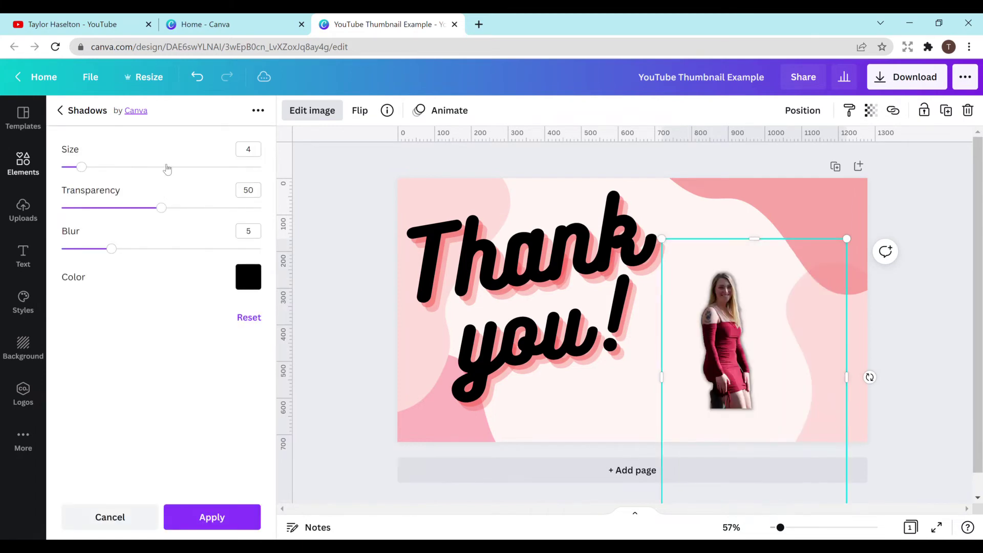
# - Make the Glow a solid black outline (size 10, transparency 100, blur 0) and enlarge the photo to 630 × 945
pyautogui.moveTo(81, 167); pyautogui.dragTo(96, 169)
pyautogui.click(165, 211)
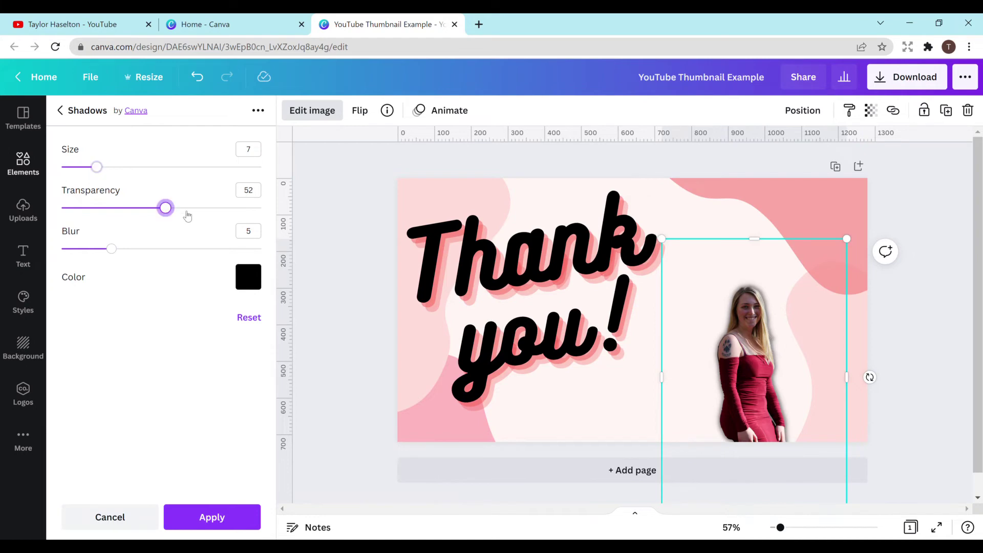
pyautogui.moveTo(188, 215); pyautogui.dragTo(262, 208)
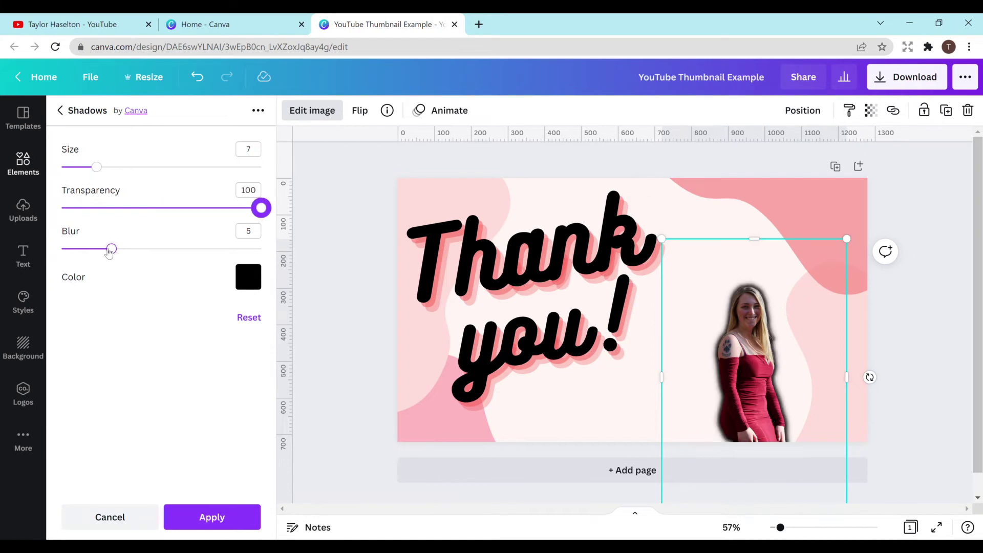
pyautogui.moveTo(109, 251); pyautogui.dragTo(46, 246)
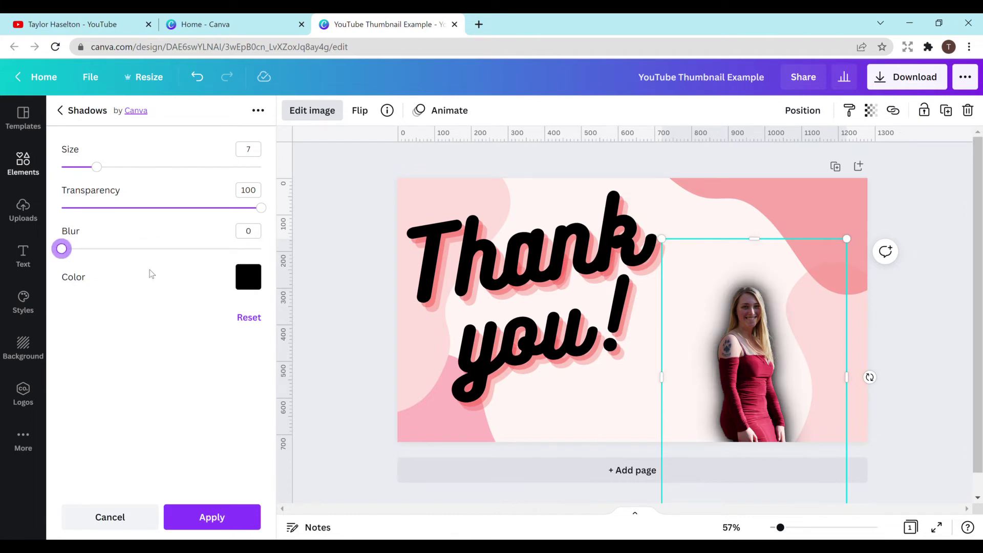
pyautogui.click(242, 276)
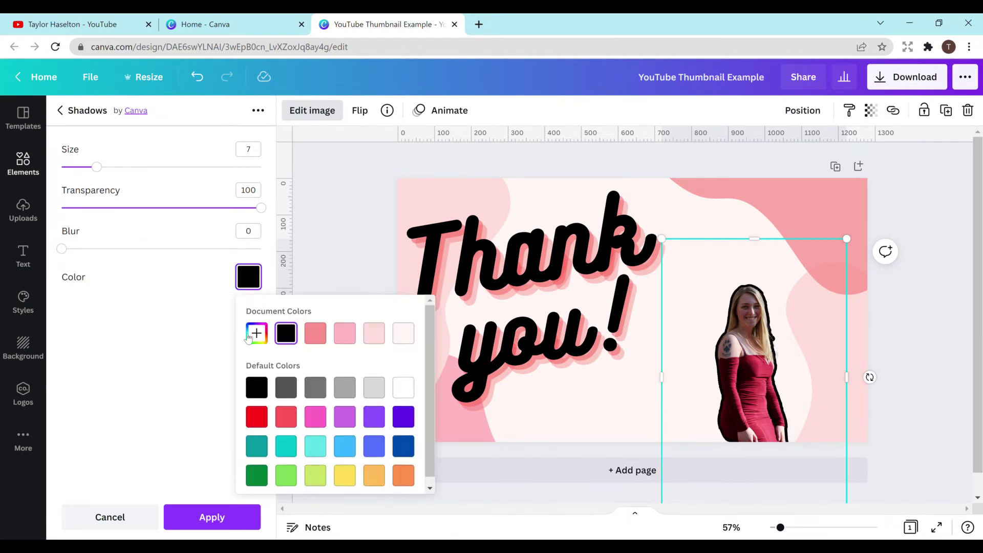
pyautogui.click(407, 391)
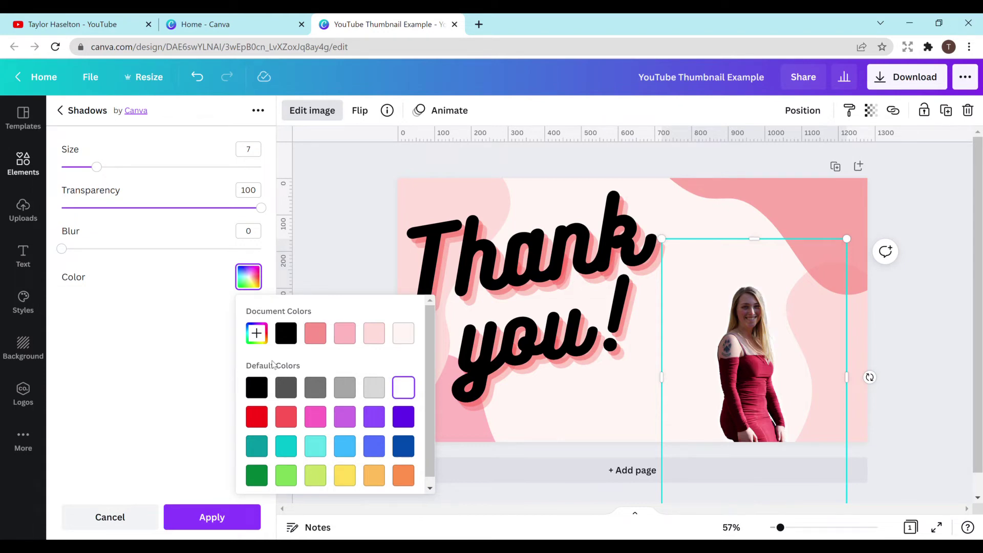
pyautogui.click(263, 396)
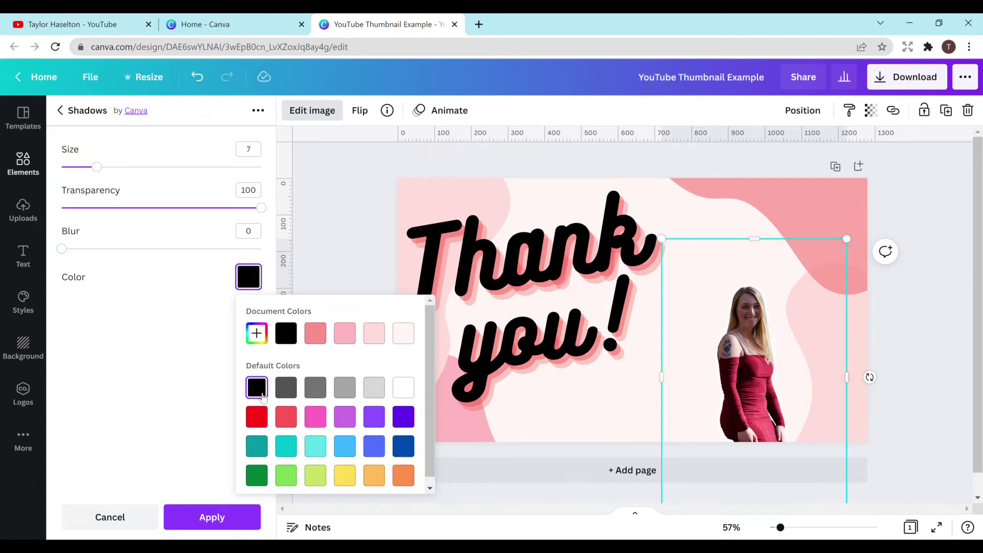
pyautogui.click(119, 202)
pyautogui.moveTo(96, 167)
pyautogui.mouseDown()
pyautogui.moveTo(160, 167)
pyautogui.moveTo(111, 167)
pyautogui.mouseUp()
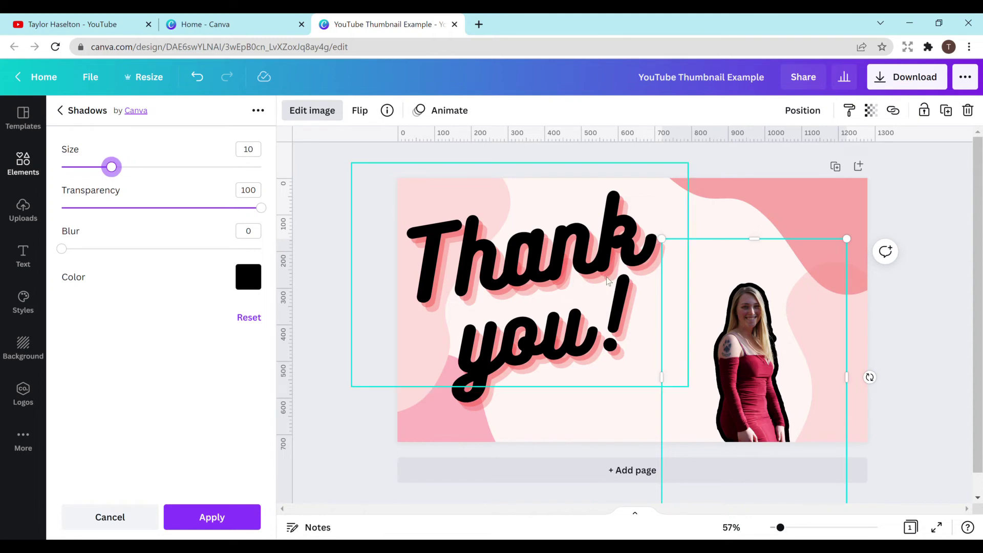
pyautogui.moveTo(662, 239); pyautogui.dragTo(555, 170)
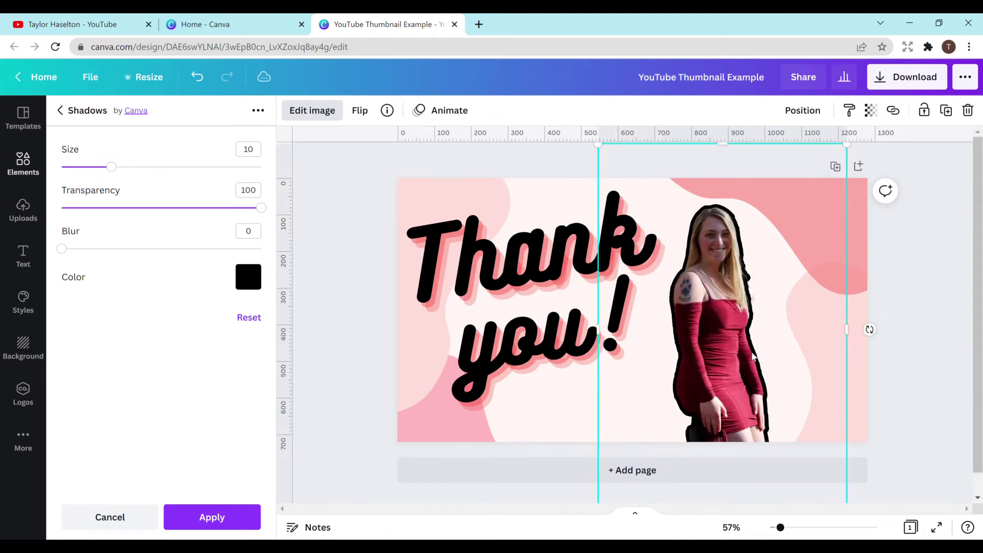
pyautogui.rightClick(753, 357)
# - Enlarge the outlined cutout photo slightly and shift it right to the page edge, then return the view to 67%
pyautogui.click(717, 306)
pyautogui.rightClick(737, 331)
pyautogui.rightClick(527, 415)
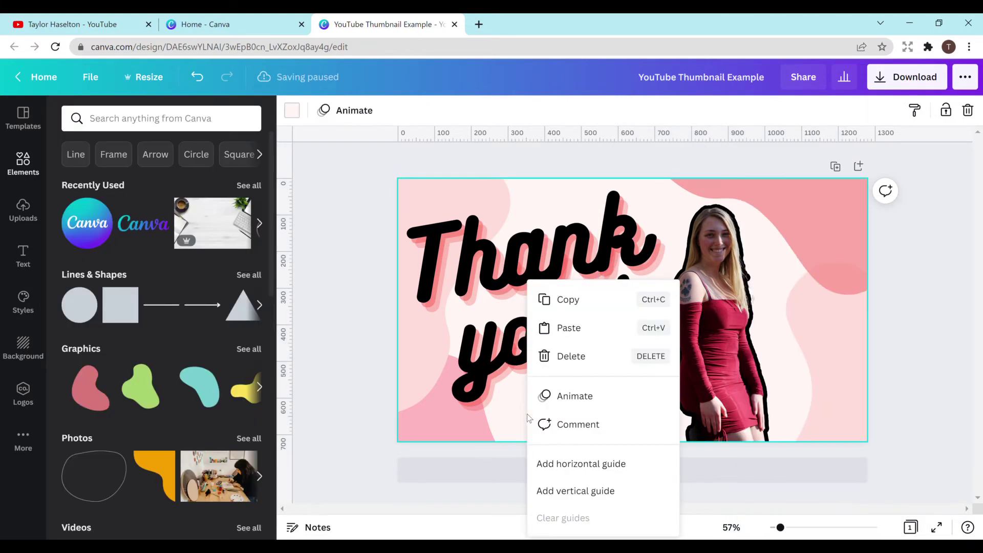
pyautogui.scroll(5, 748, 321)
pyautogui.click(748, 321)
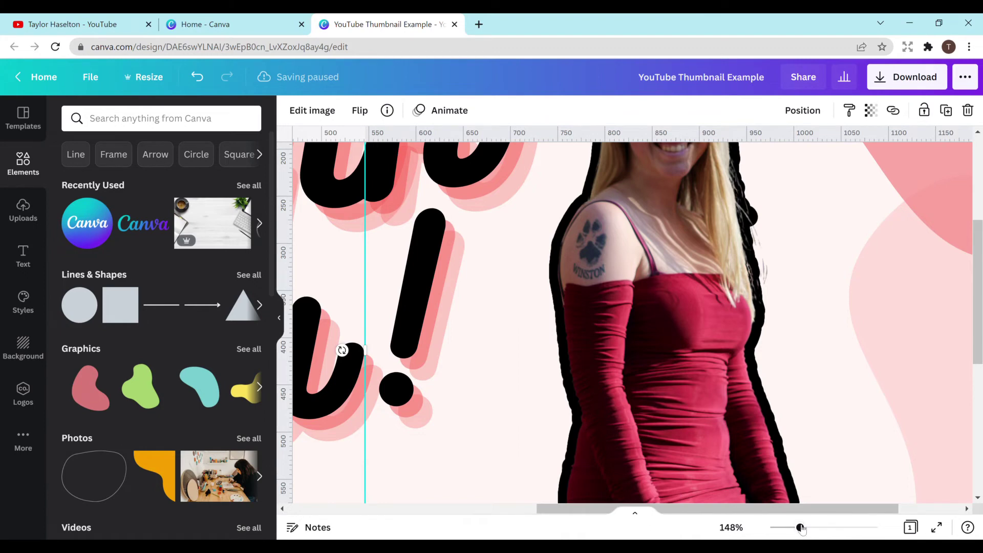
pyautogui.click(741, 527)
pyautogui.click(776, 529)
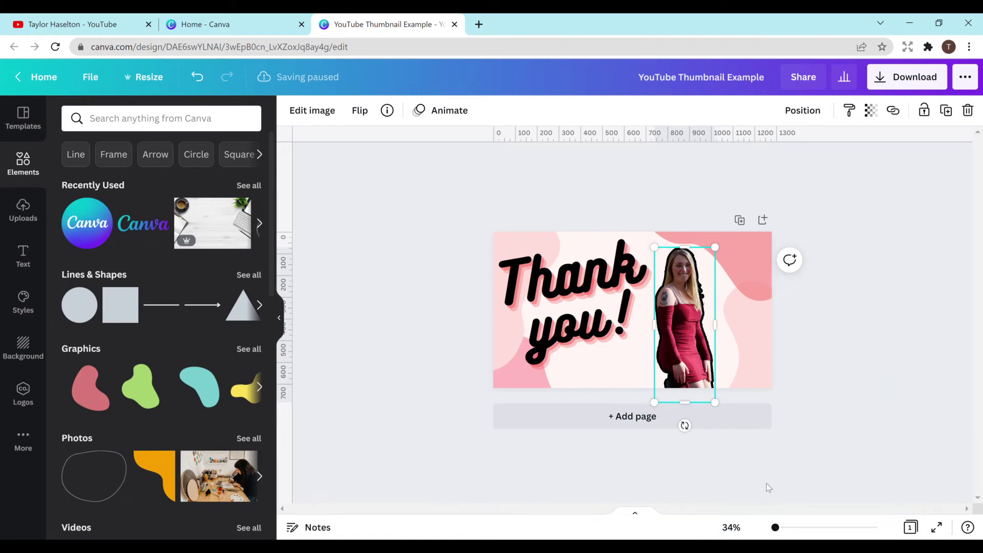
pyautogui.moveTo(693, 326); pyautogui.dragTo(705, 344)
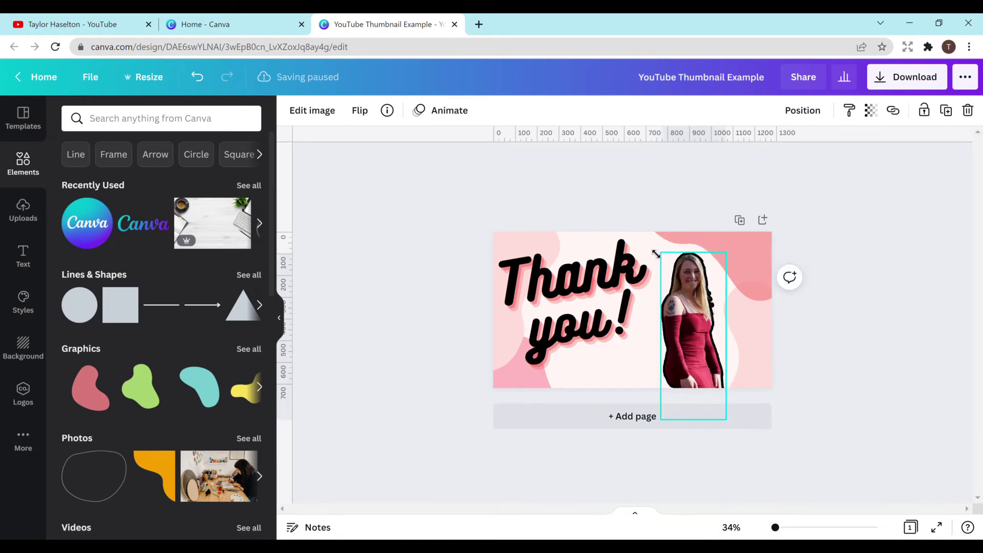
pyautogui.moveTo(656, 254); pyautogui.dragTo(651, 242)
pyautogui.moveTo(691, 310); pyautogui.dragTo(697, 315)
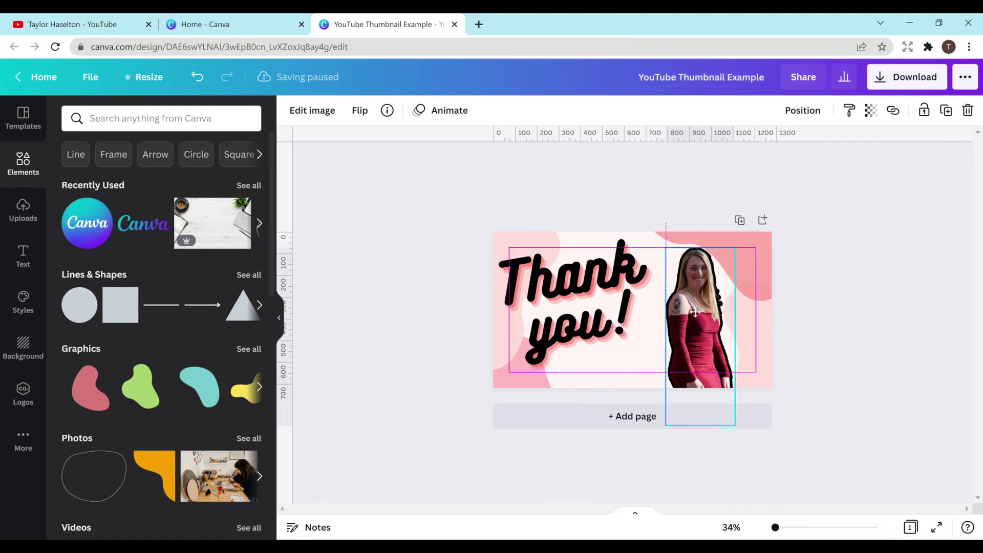
pyautogui.click(783, 530)
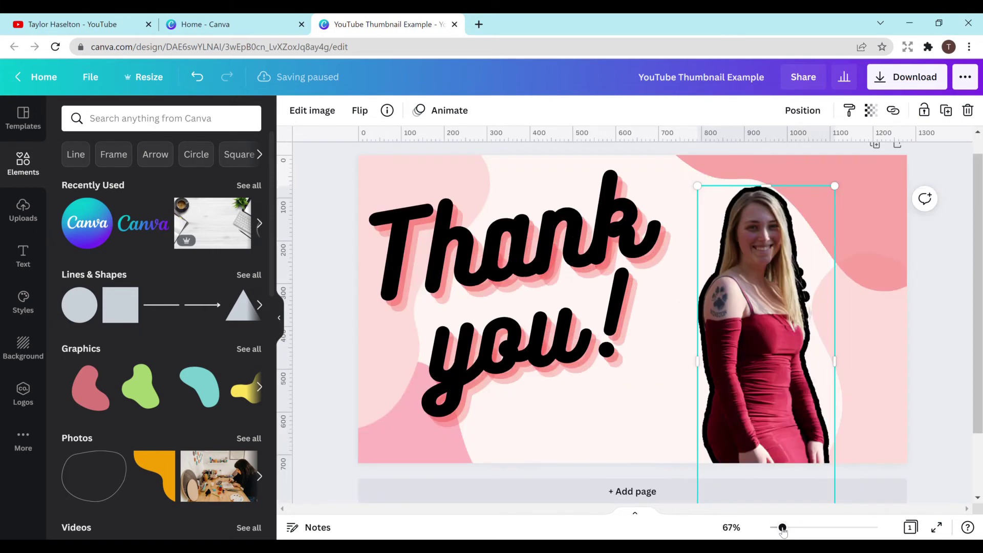
# - Change the page background colour from pale pink to the light turquoise default
pyautogui.click(941, 341)
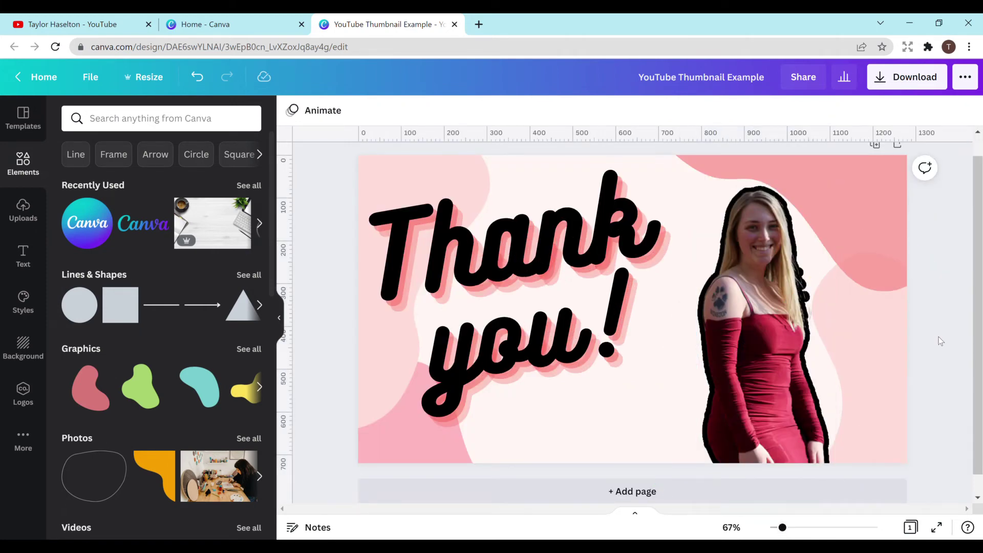
pyautogui.click(533, 416)
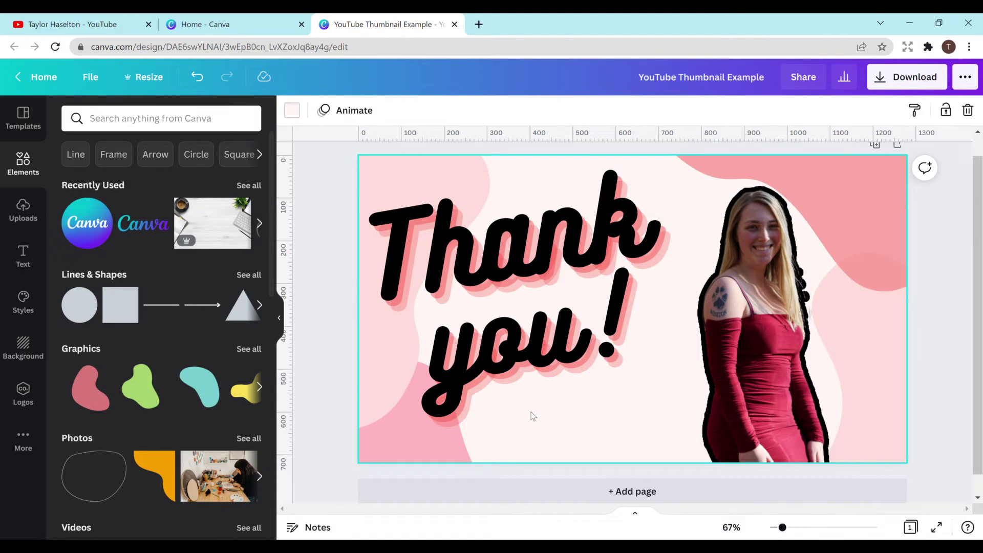
pyautogui.click(292, 111)
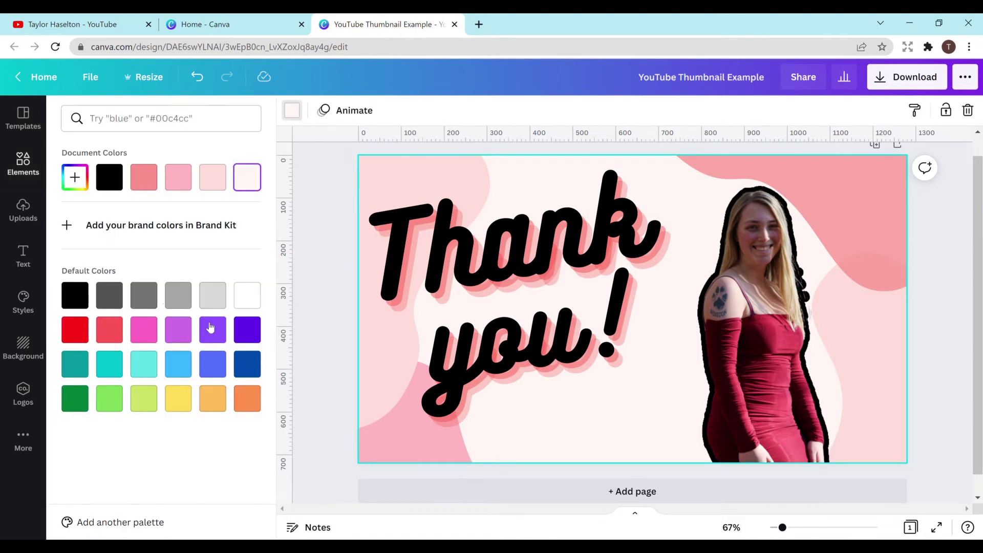
pyautogui.click(177, 398)
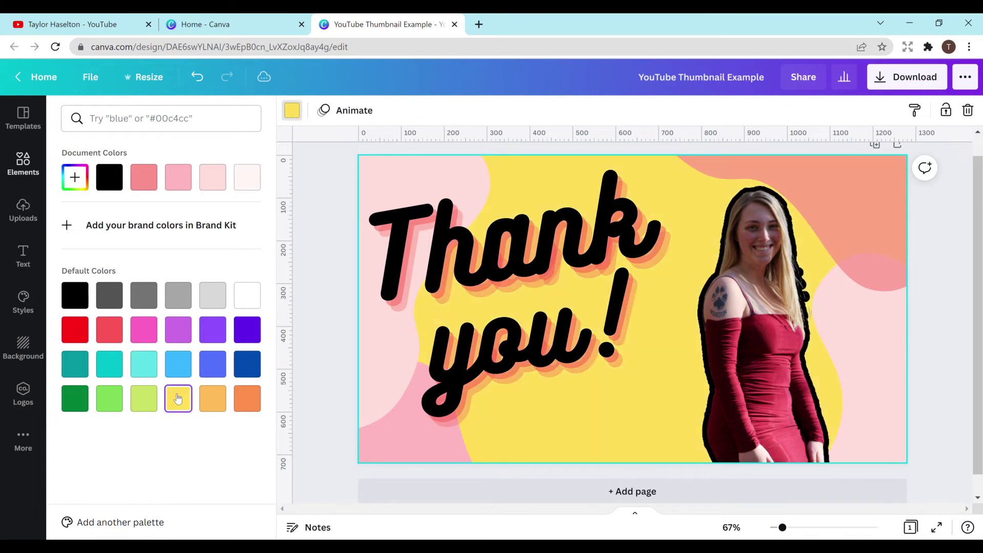
pyautogui.click(149, 366)
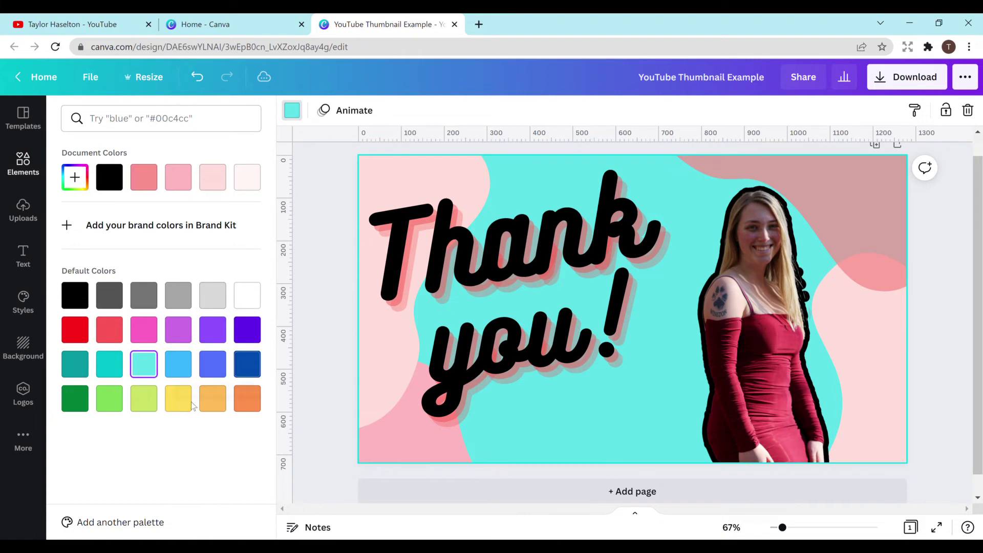
pyautogui.click(714, 386)
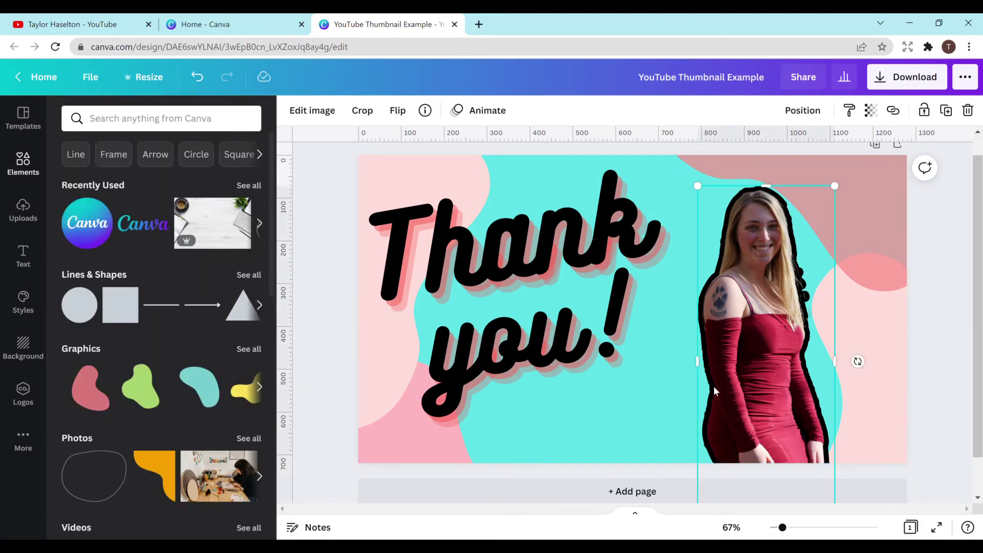
# - Apply the Glow shadow effect to the cutout photo through Edit image's Shadows
pyautogui.click(312, 113)
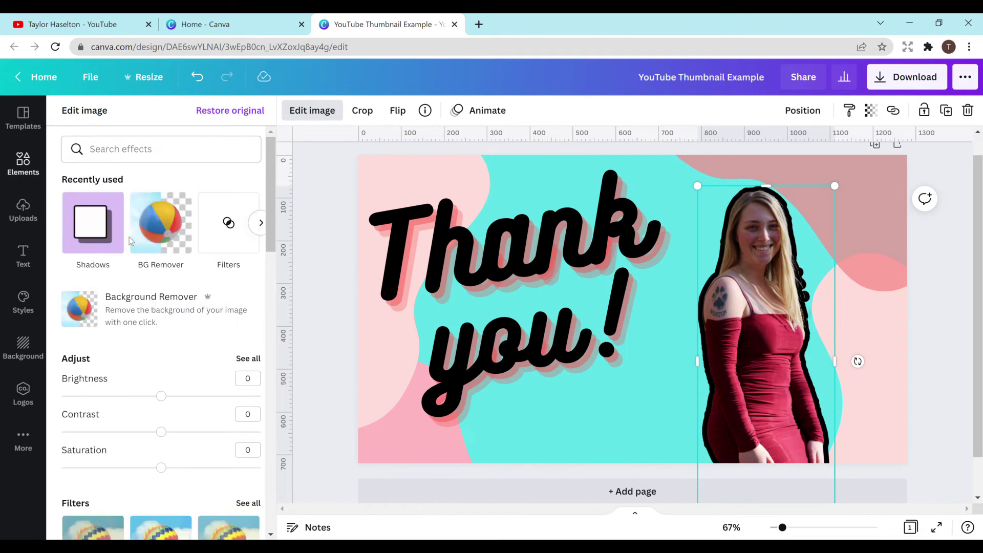
pyautogui.click(219, 234)
pyautogui.click(63, 110)
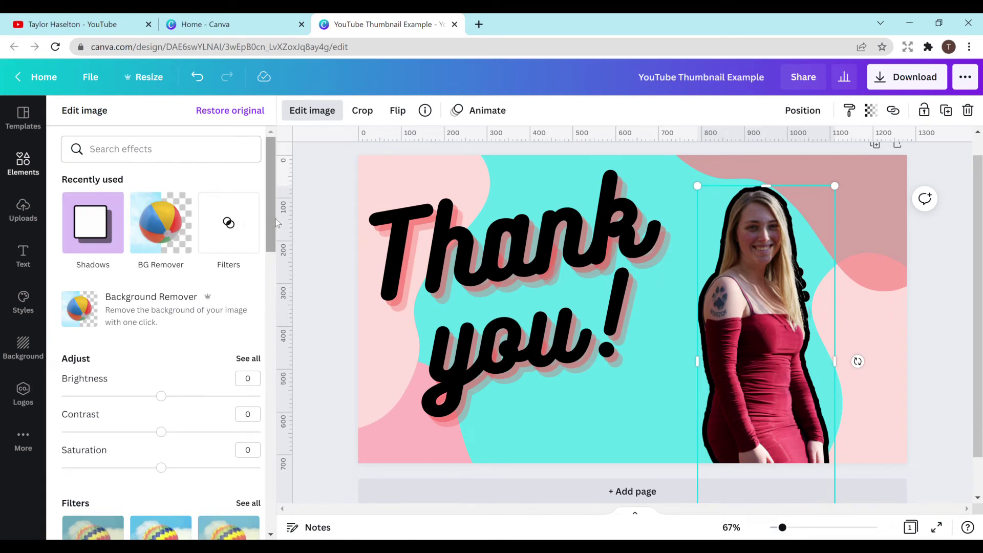
pyautogui.moveTo(273, 224); pyautogui.dragTo(261, 185)
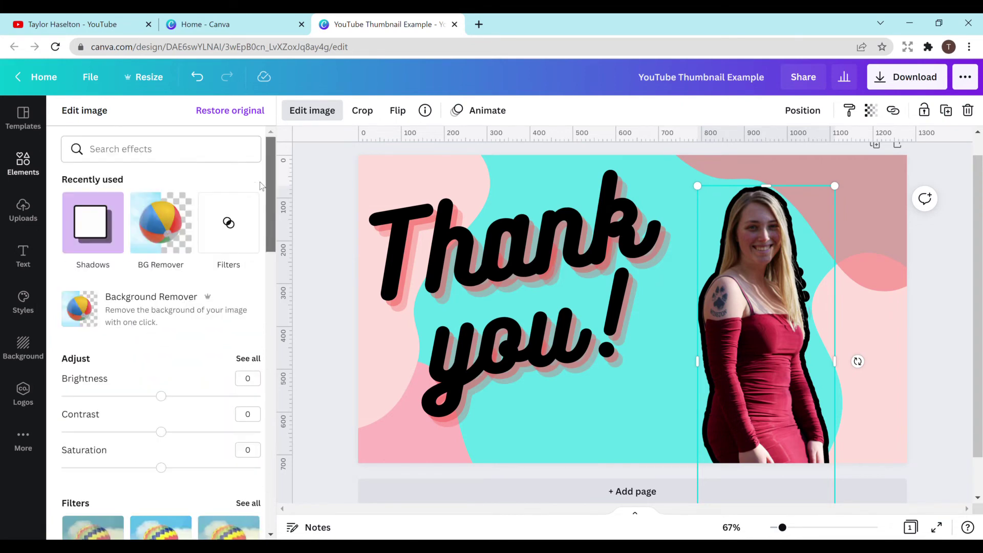
pyautogui.click(82, 219)
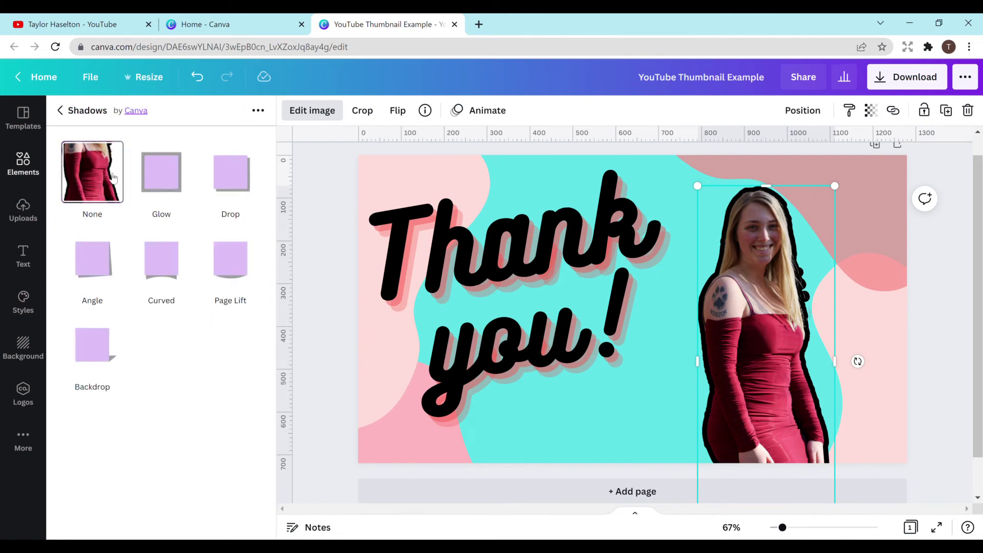
pyautogui.click(172, 178)
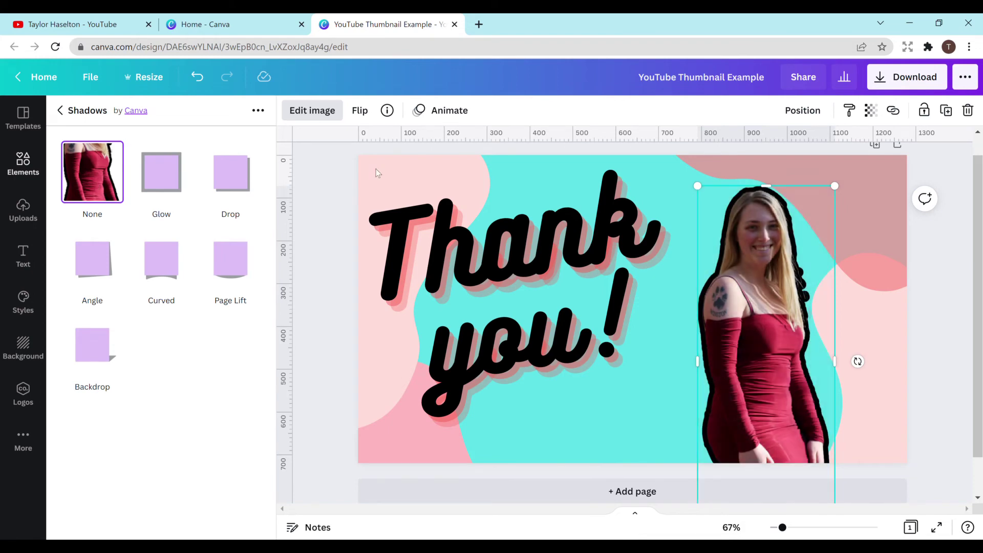
pyautogui.click(60, 111)
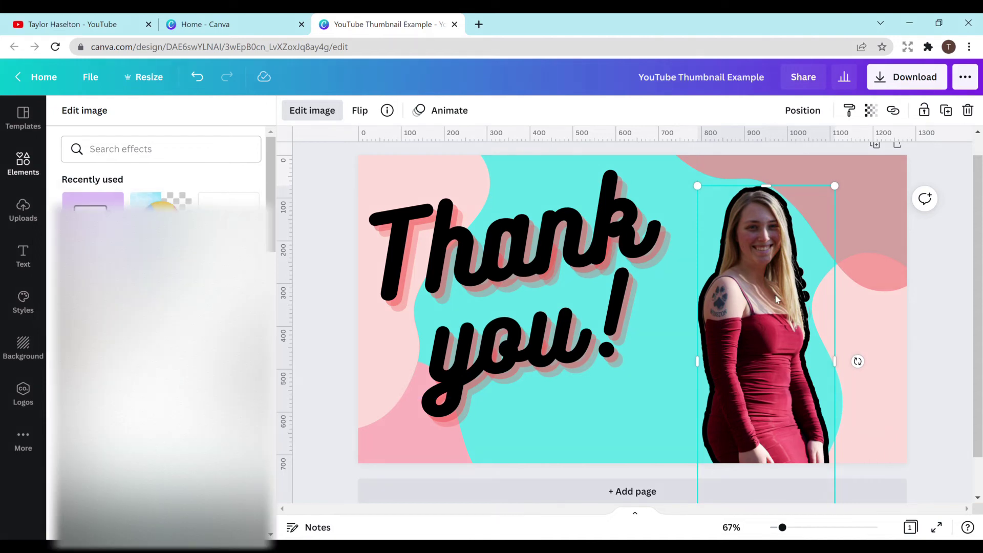
# - Deselect to check the photo's white glow, then browse recently used graphics in Elements
pyautogui.click(652, 423)
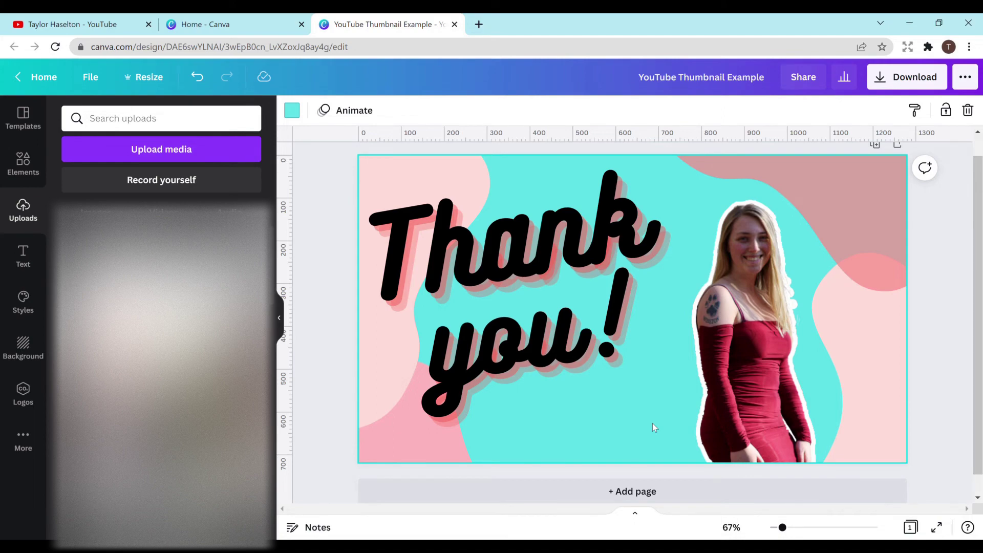
pyautogui.click(383, 368)
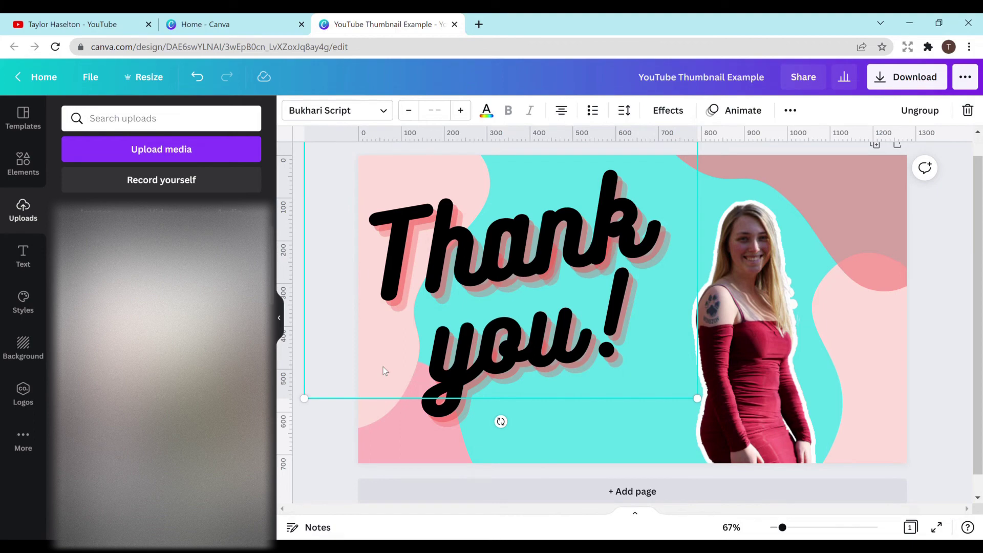
pyautogui.click(428, 435)
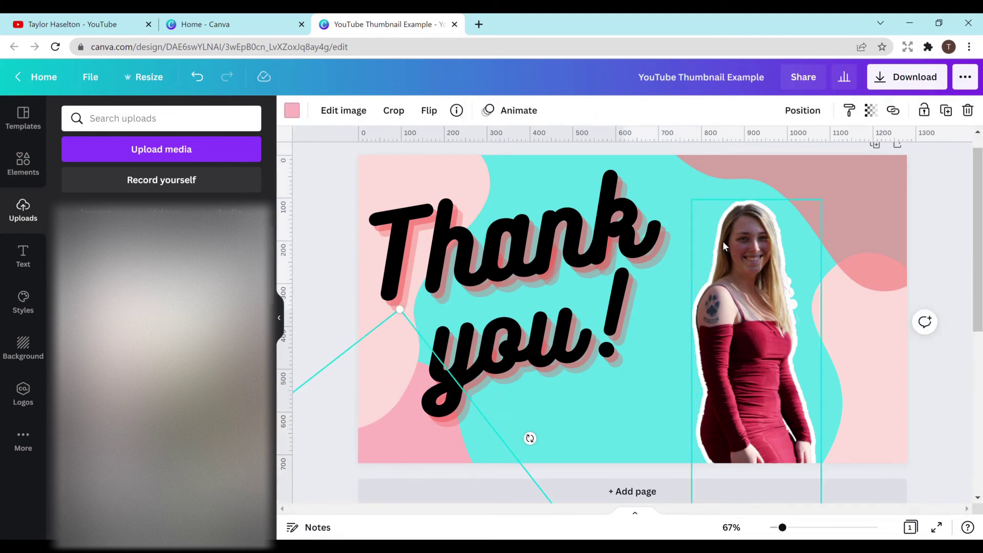
pyautogui.click(5, 165)
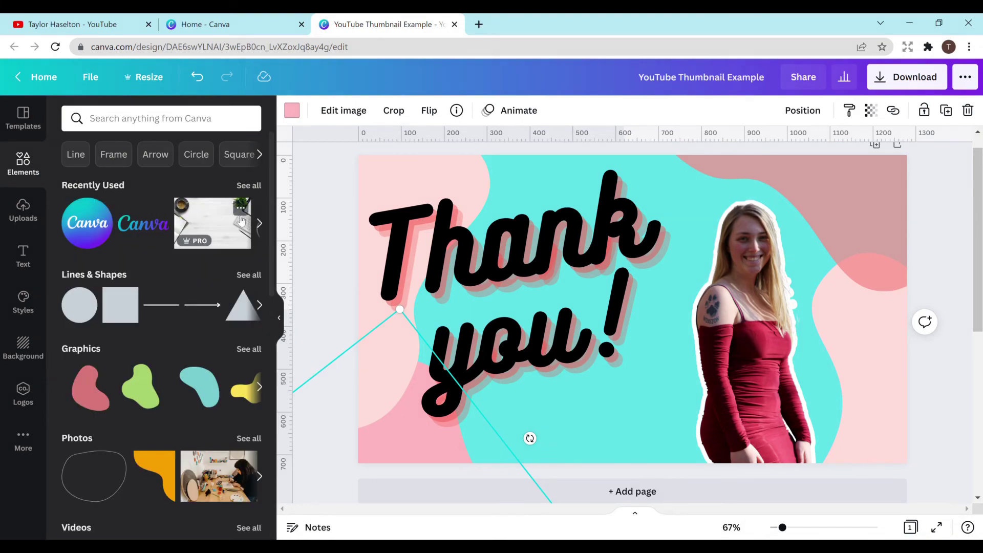
pyautogui.click(259, 223)
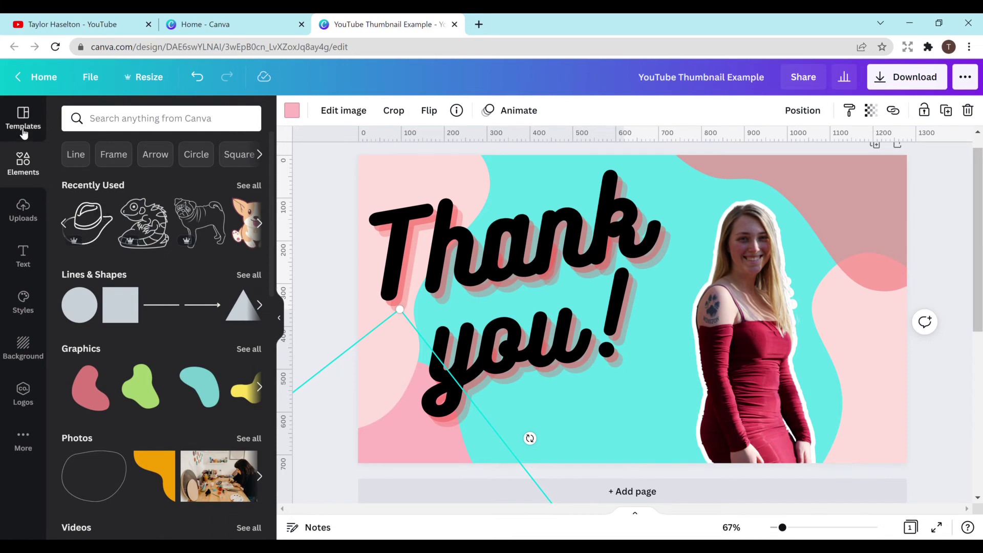
pyautogui.click(708, 352)
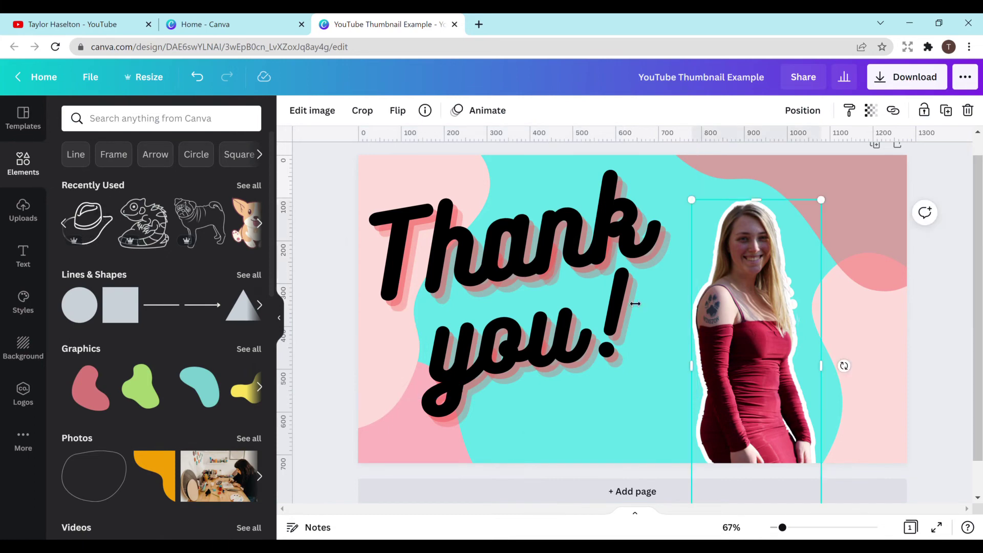
# - Try placing the photo in the Phone 18 Smartmockup, then delete the mockup from the design
pyautogui.click(312, 112)
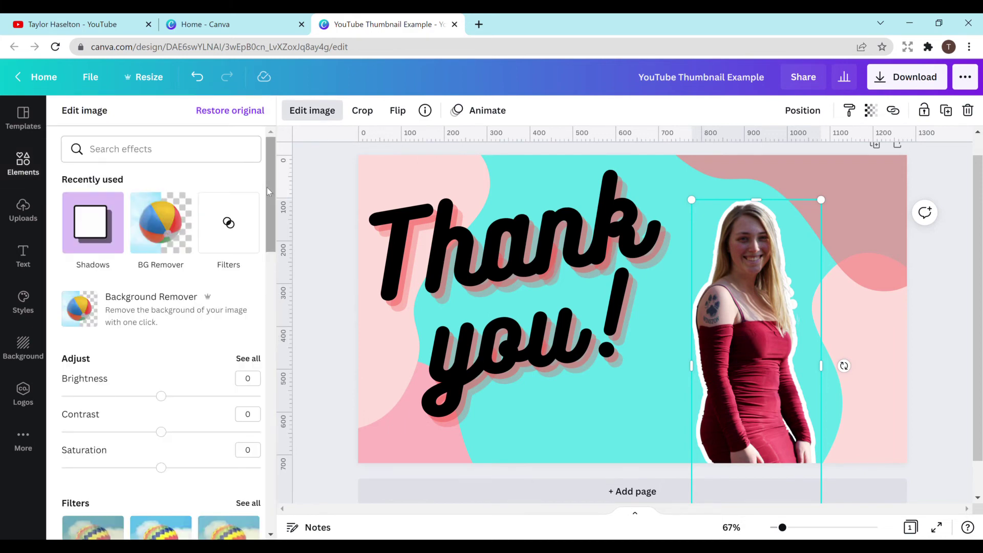
pyautogui.moveTo(267, 187); pyautogui.dragTo(267, 303)
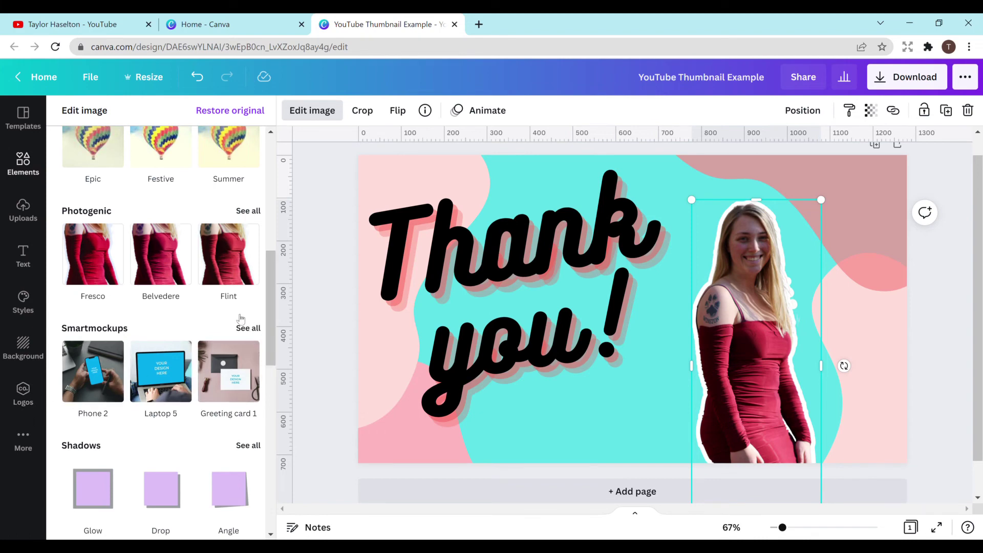
pyautogui.click(248, 328)
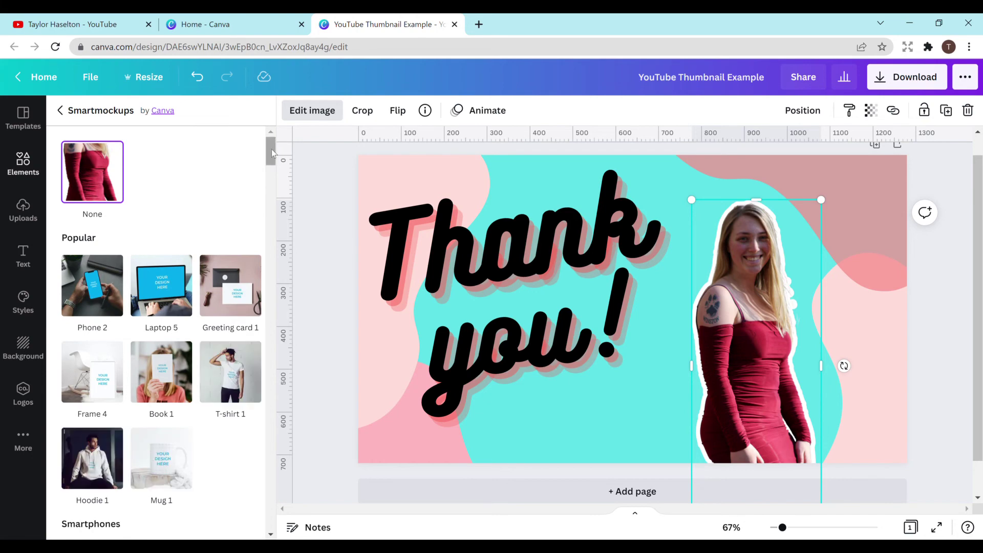
pyautogui.moveTo(272, 152); pyautogui.dragTo(269, 194)
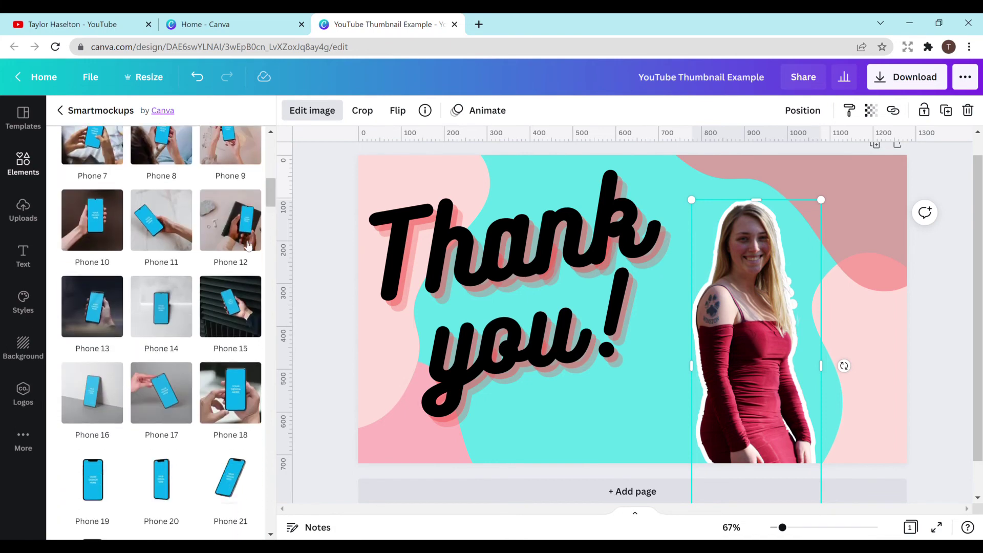
pyautogui.click(230, 414)
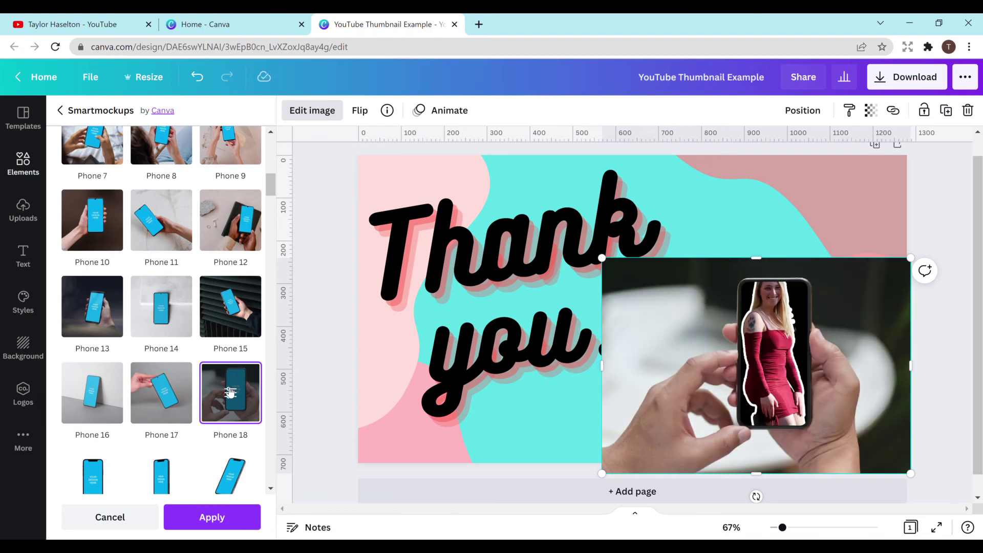
pyautogui.moveTo(783, 345); pyautogui.dragTo(752, 299)
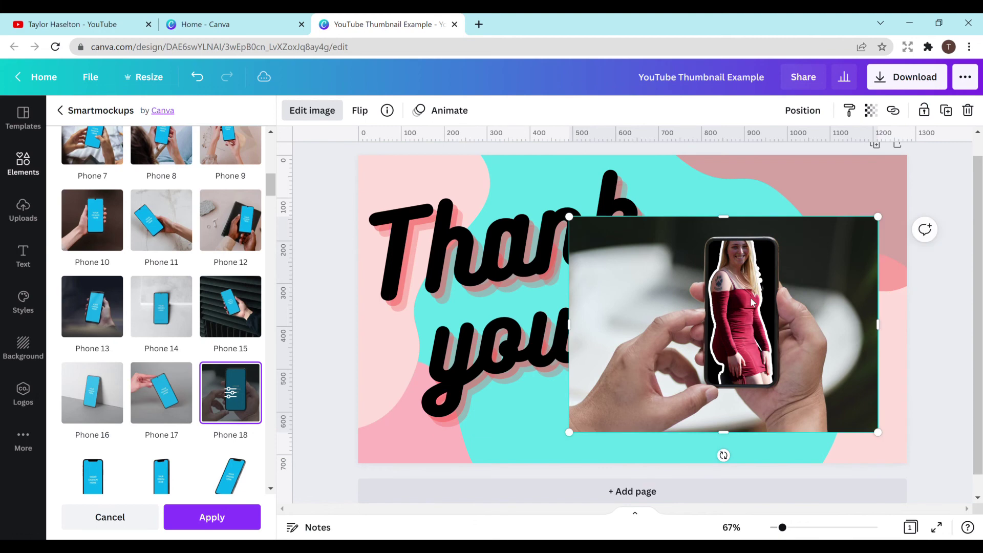
pyautogui.press('Delete')
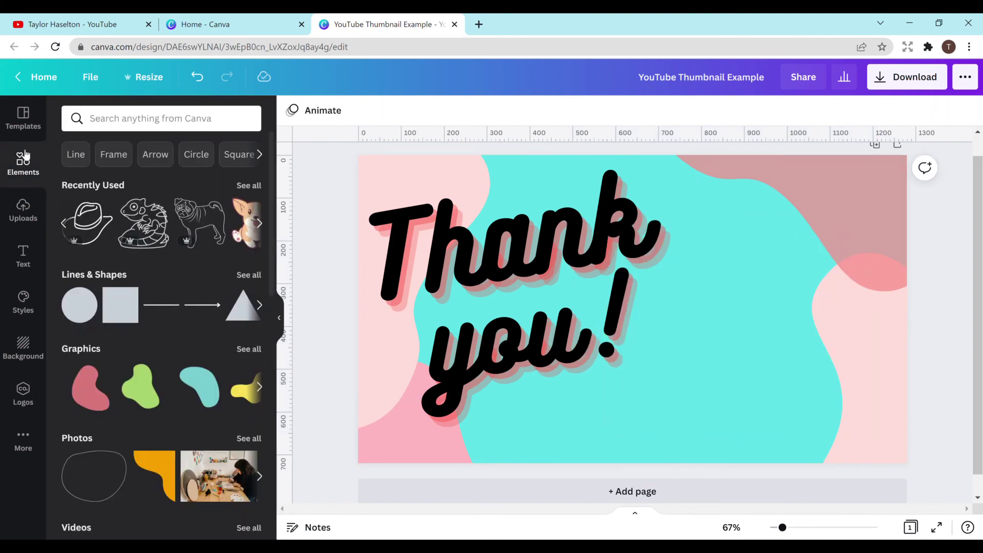
# - Select the 'Thank you!' text and scroll through the font list, keeping Bukhari Script
pyautogui.click(23, 259)
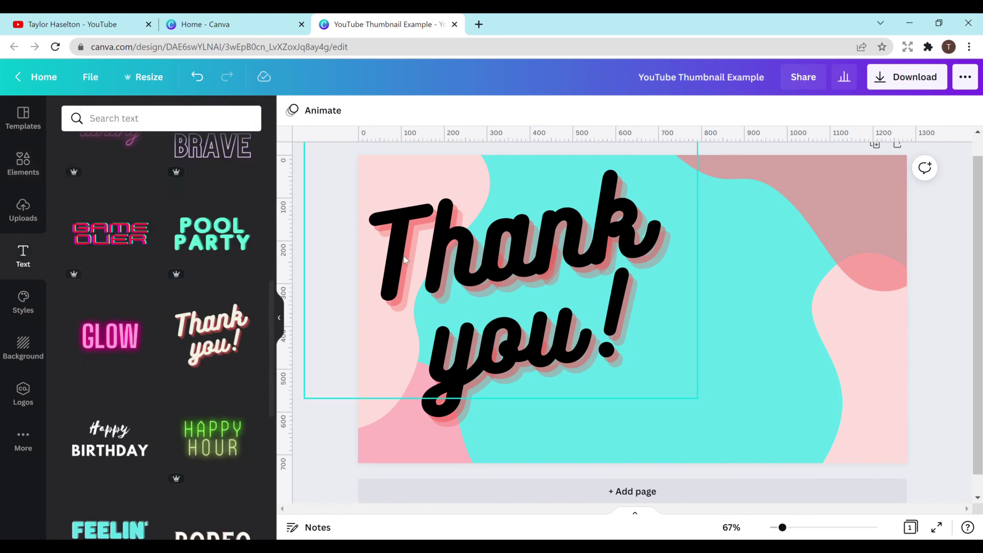
pyautogui.click(405, 220)
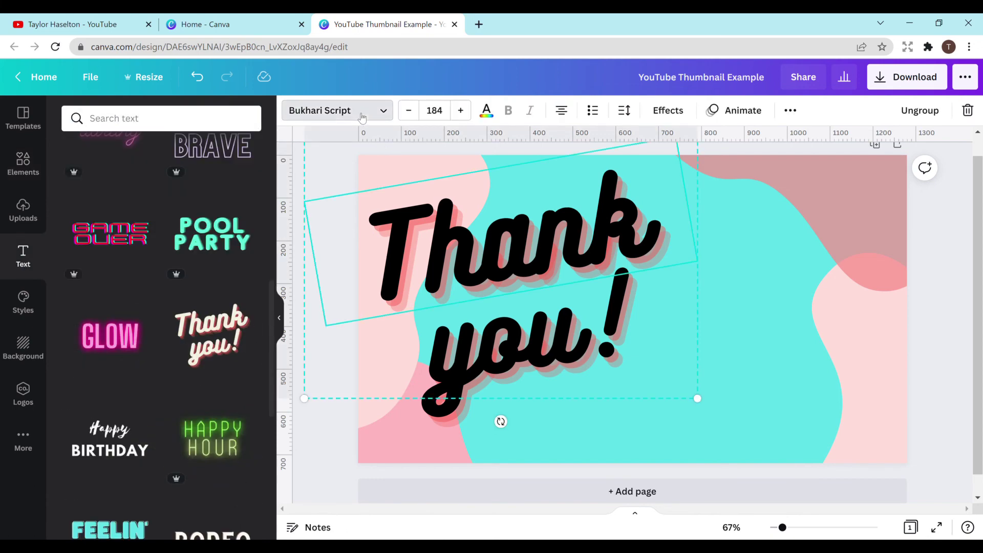
pyautogui.click(335, 110)
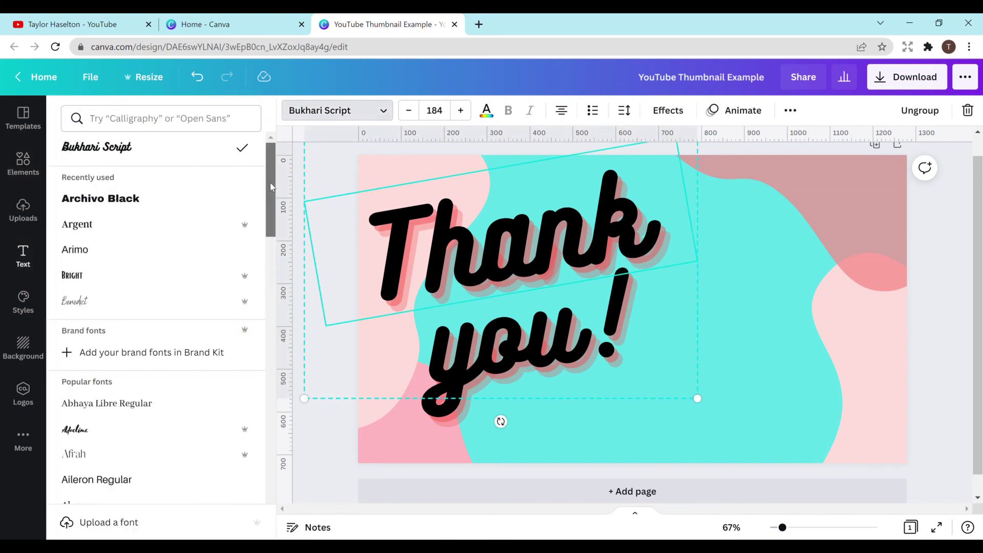
pyautogui.scroll(-10, 256, 312)
pyautogui.scroll(-5, 256, 313)
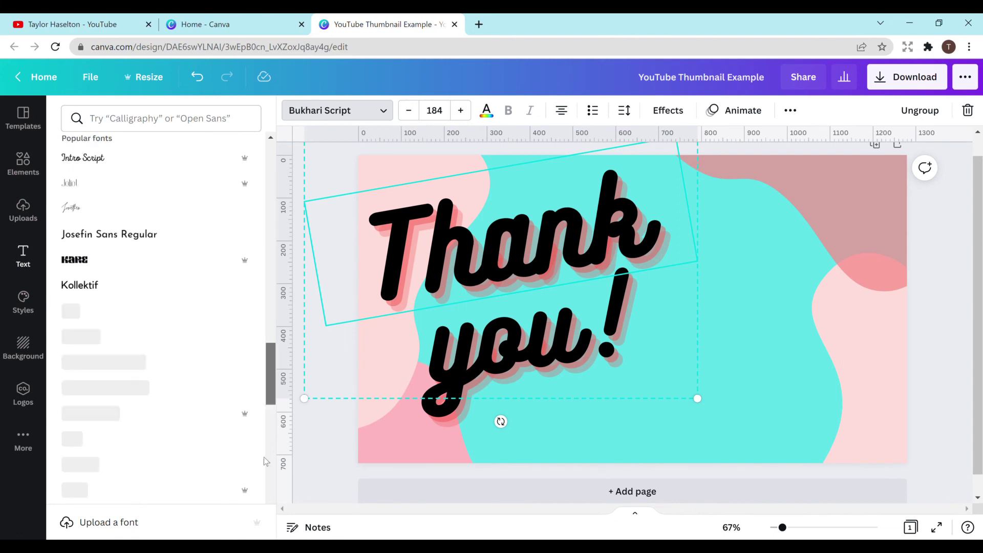
pyautogui.scroll(15, 273, 221)
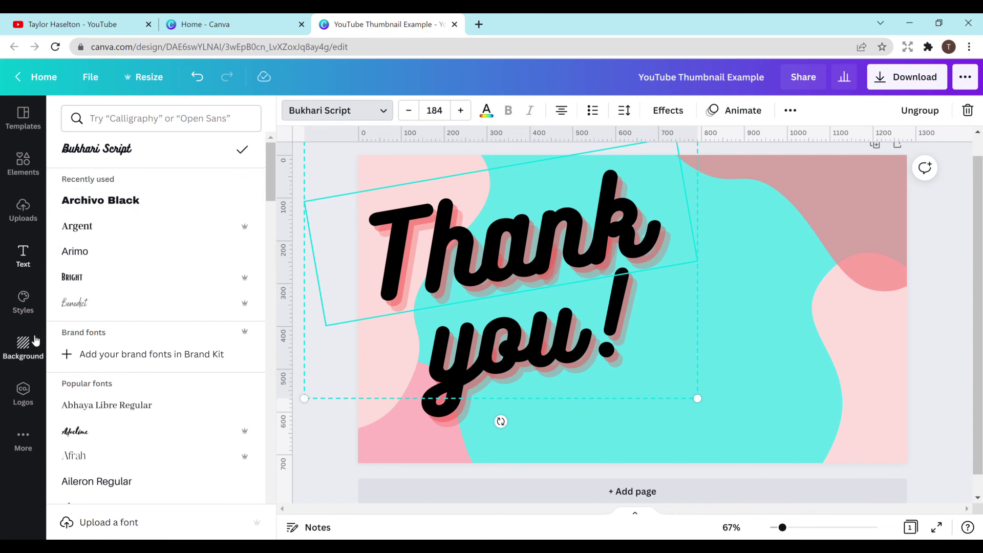
# - Glance at YouTube thumbnail templates, deselect the text, and go to the YouTube channel tab
pyautogui.click(32, 127)
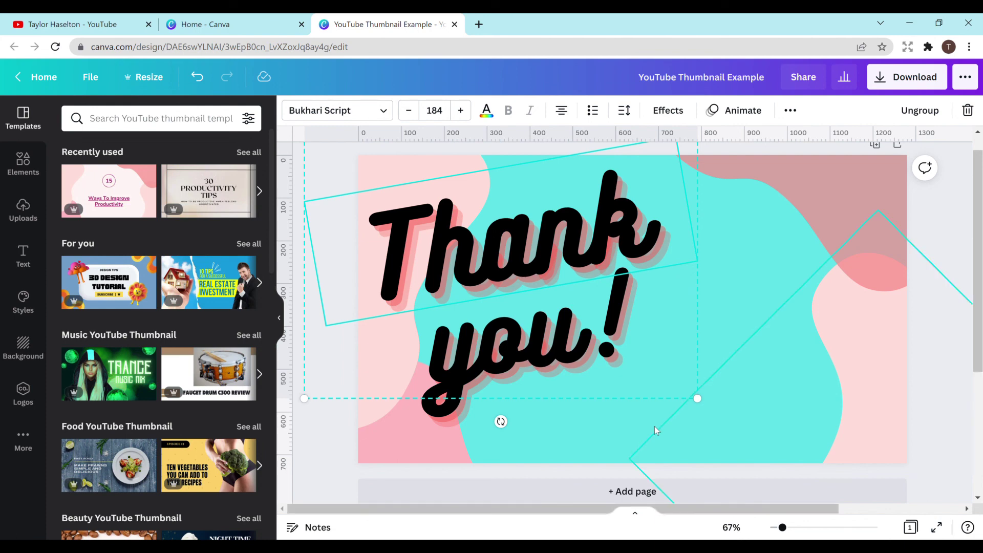
pyautogui.click(654, 426)
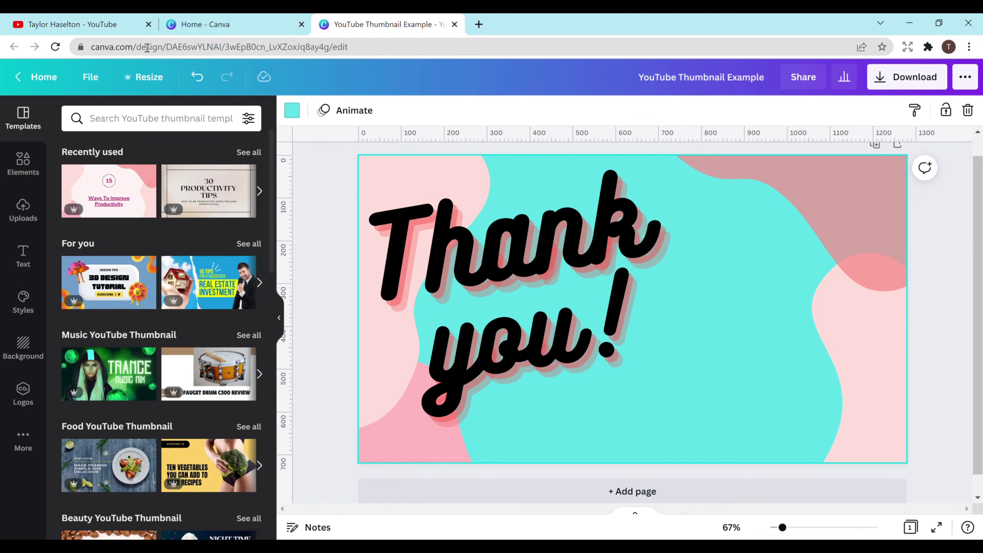
pyautogui.click(108, 26)
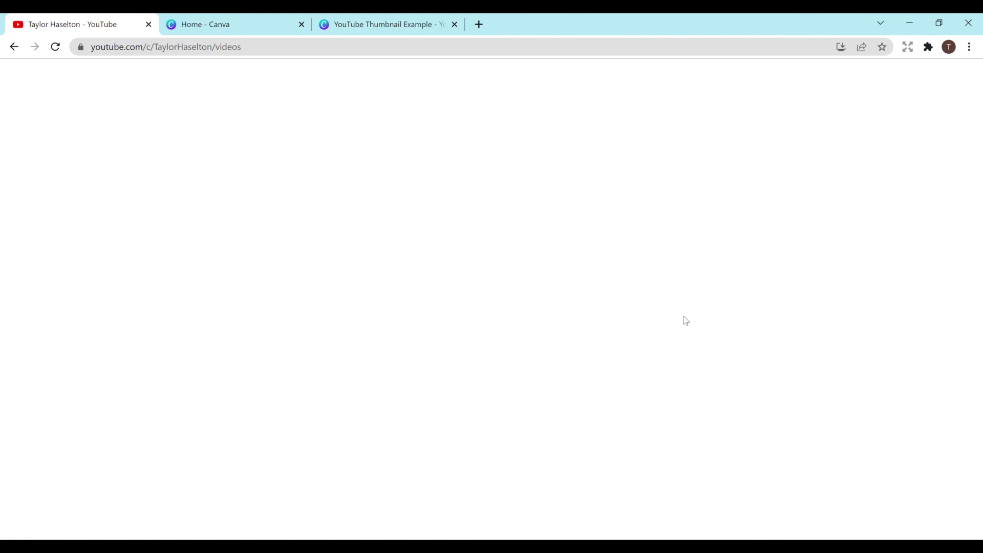